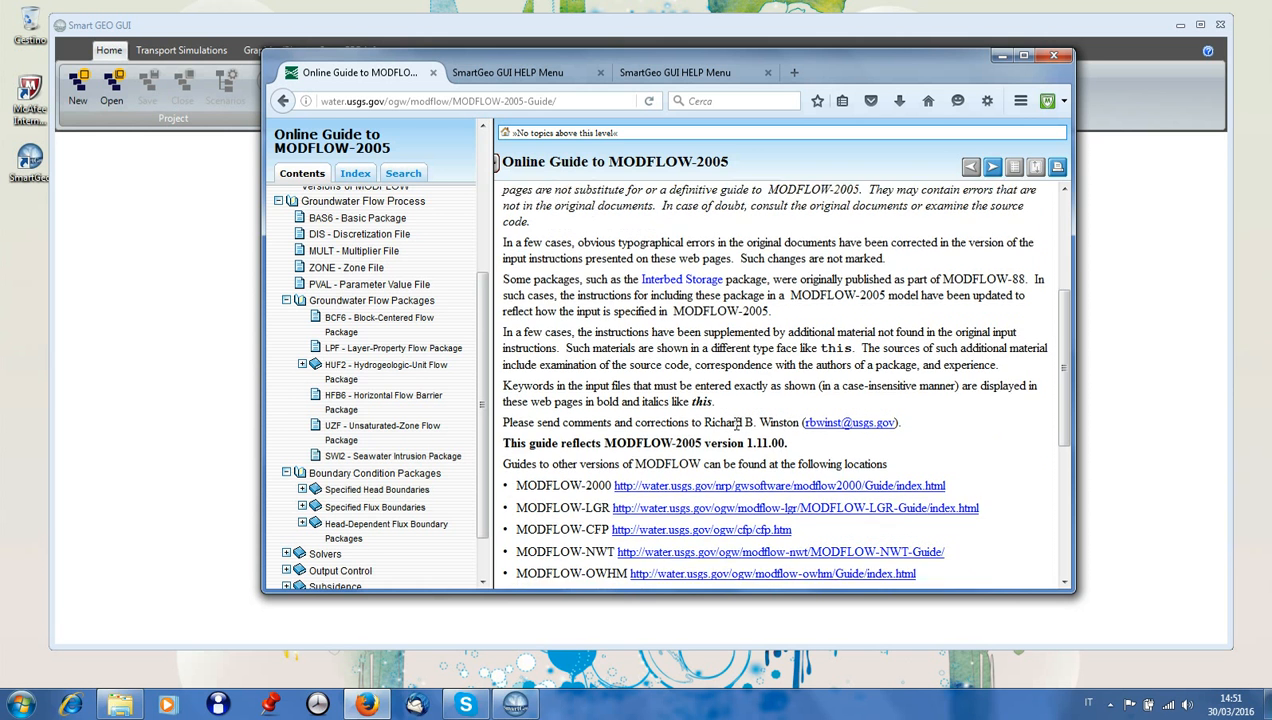
Review the MODFLOW-2005 online guide's introduction, related guide links and package contents.
scroll(740, 425, down, 6)
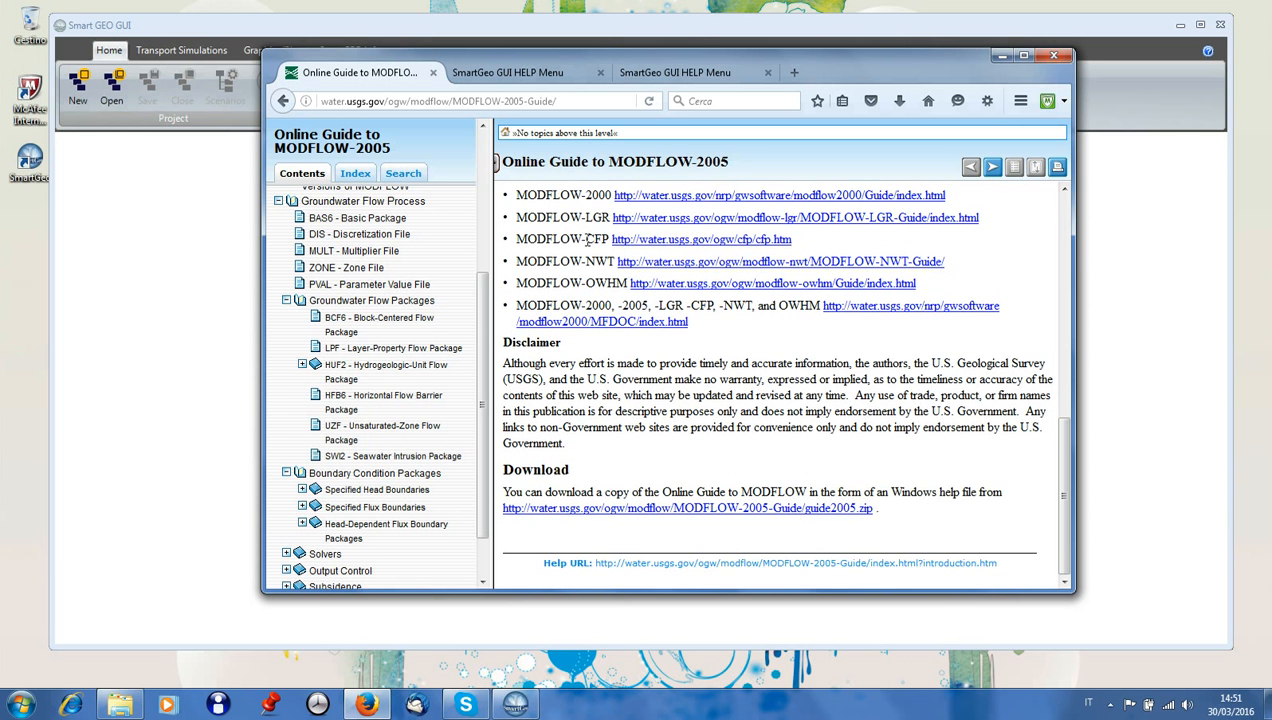
scroll(609, 320, up, 8)
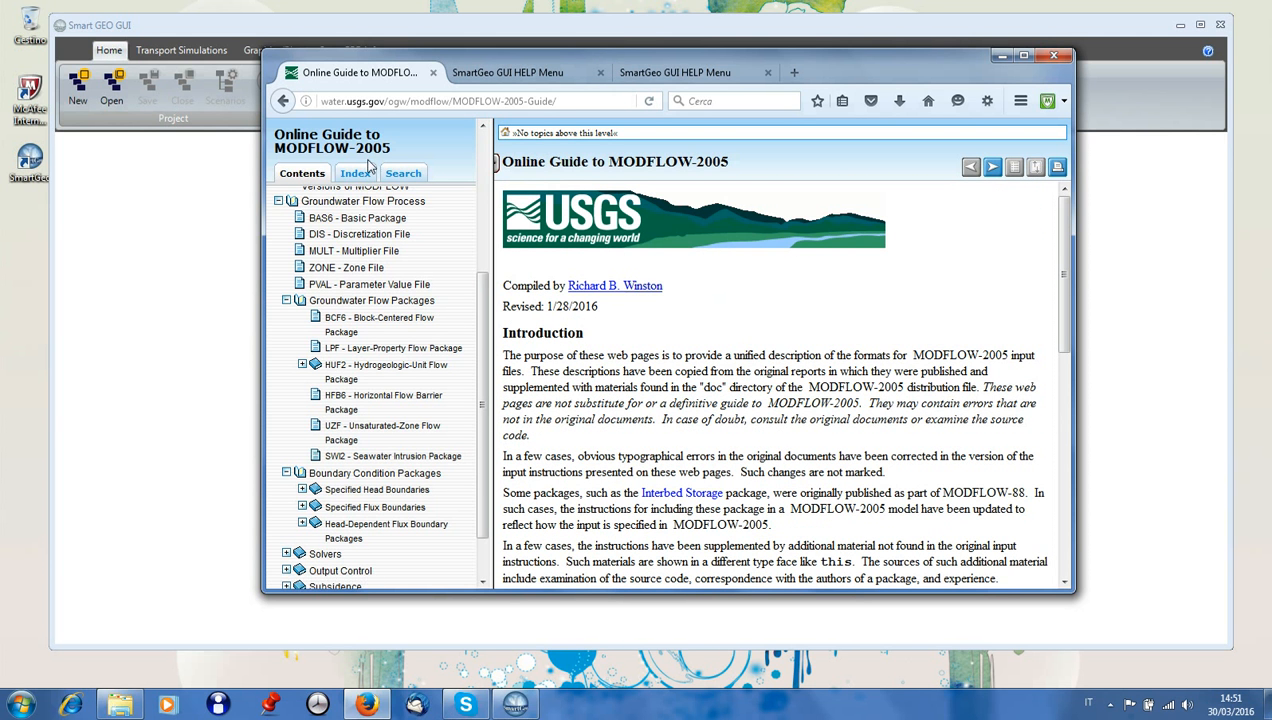
scroll(481, 399, down, 2)
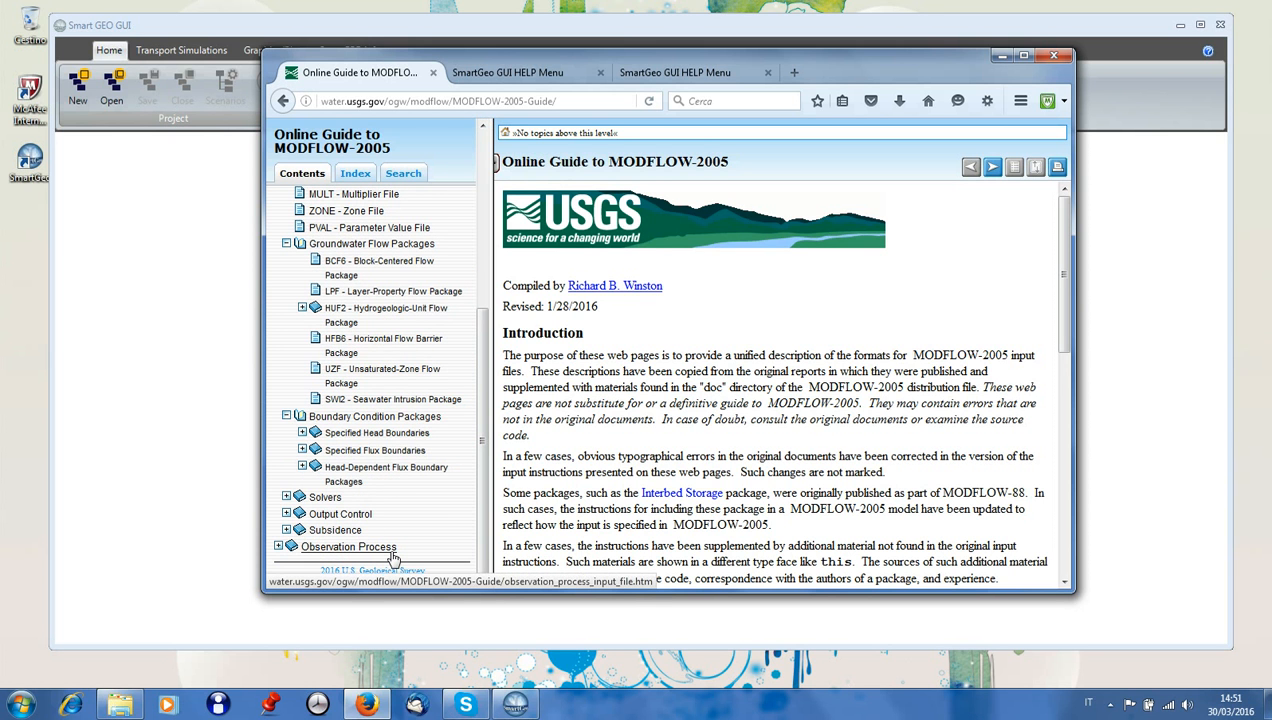
Switch to SmartGEO GUI and load the project file Tutorial2.sgoproj.
drag(484, 55, 502, 99)
drag(470, 26, 451, 27)
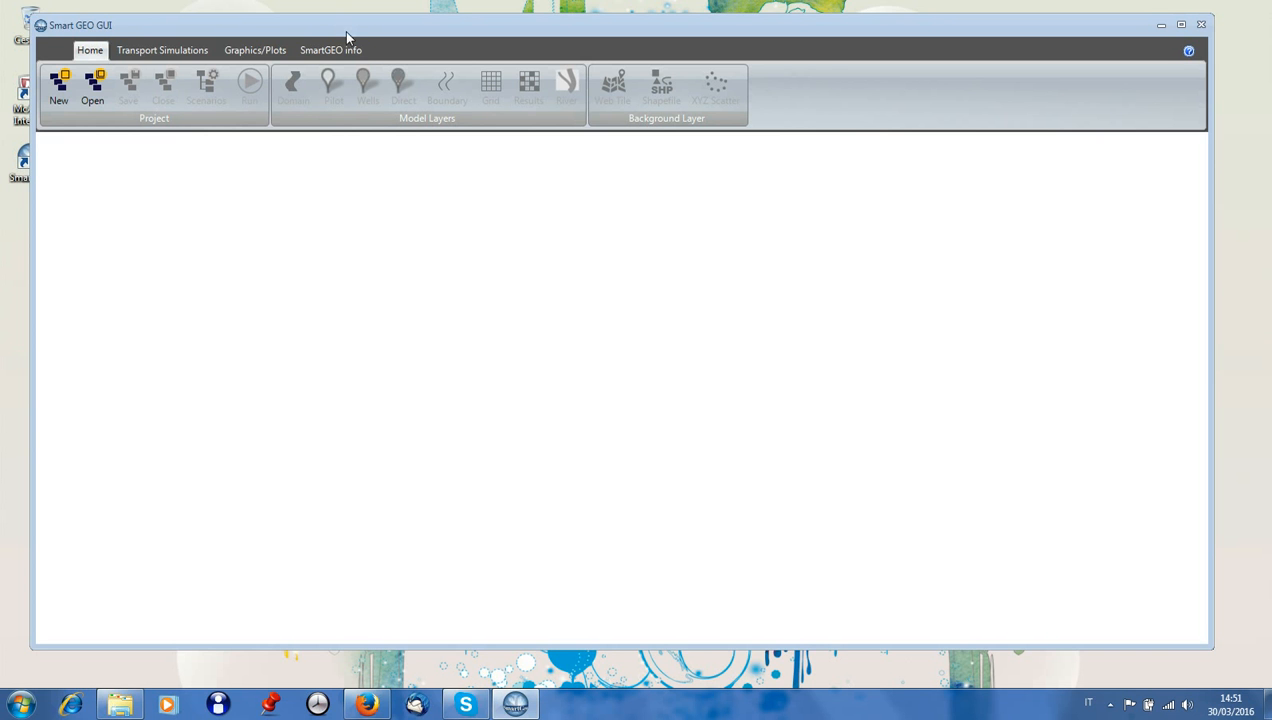
drag(340, 31, 367, 36)
click(103, 88)
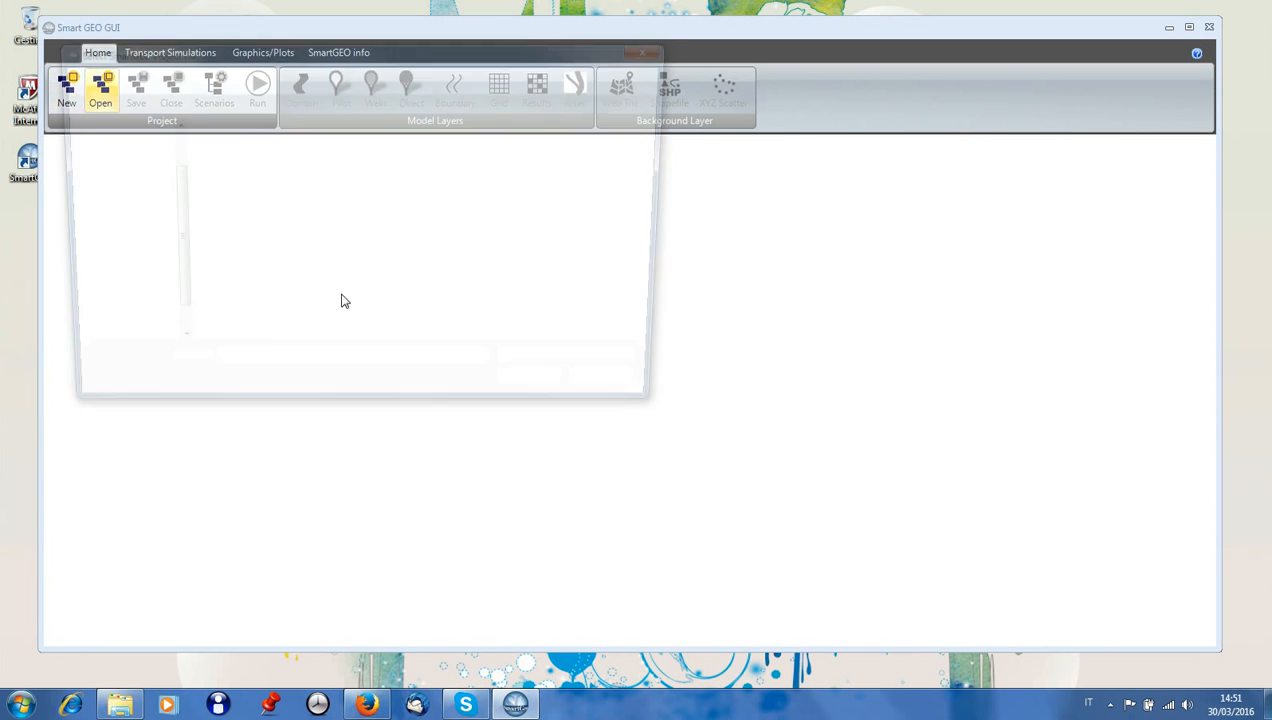
click(271, 194)
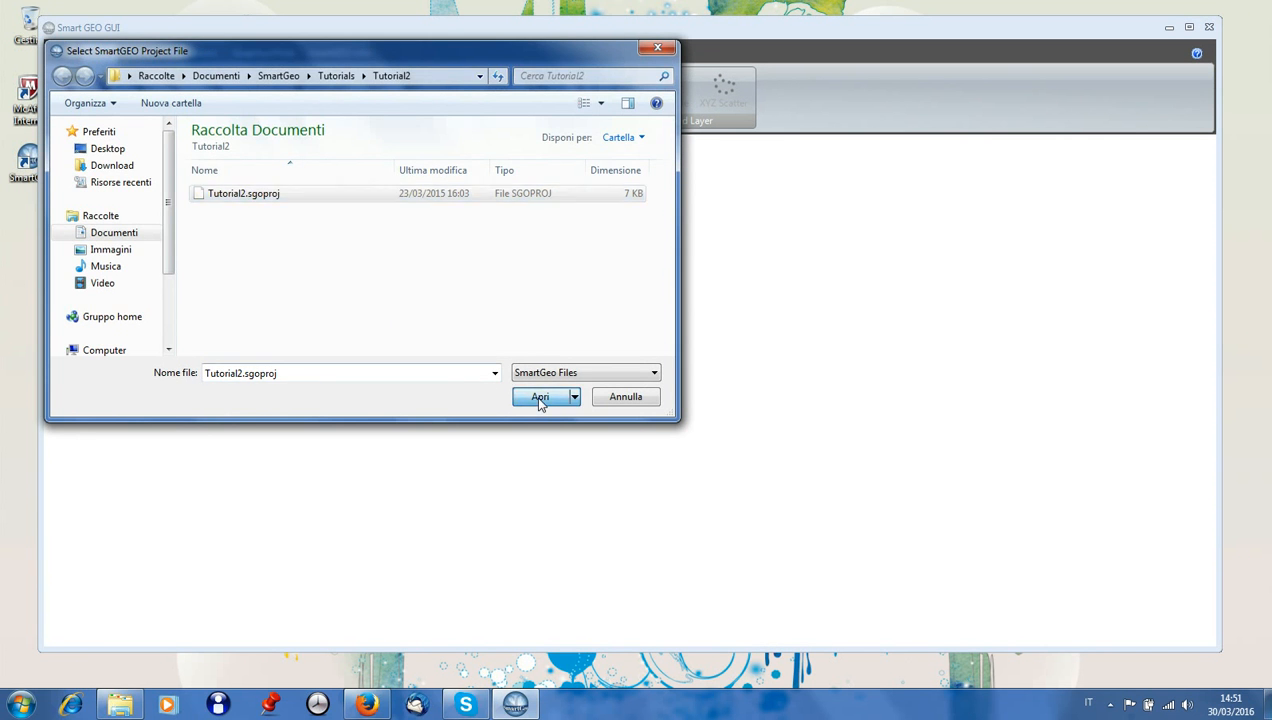
click(539, 398)
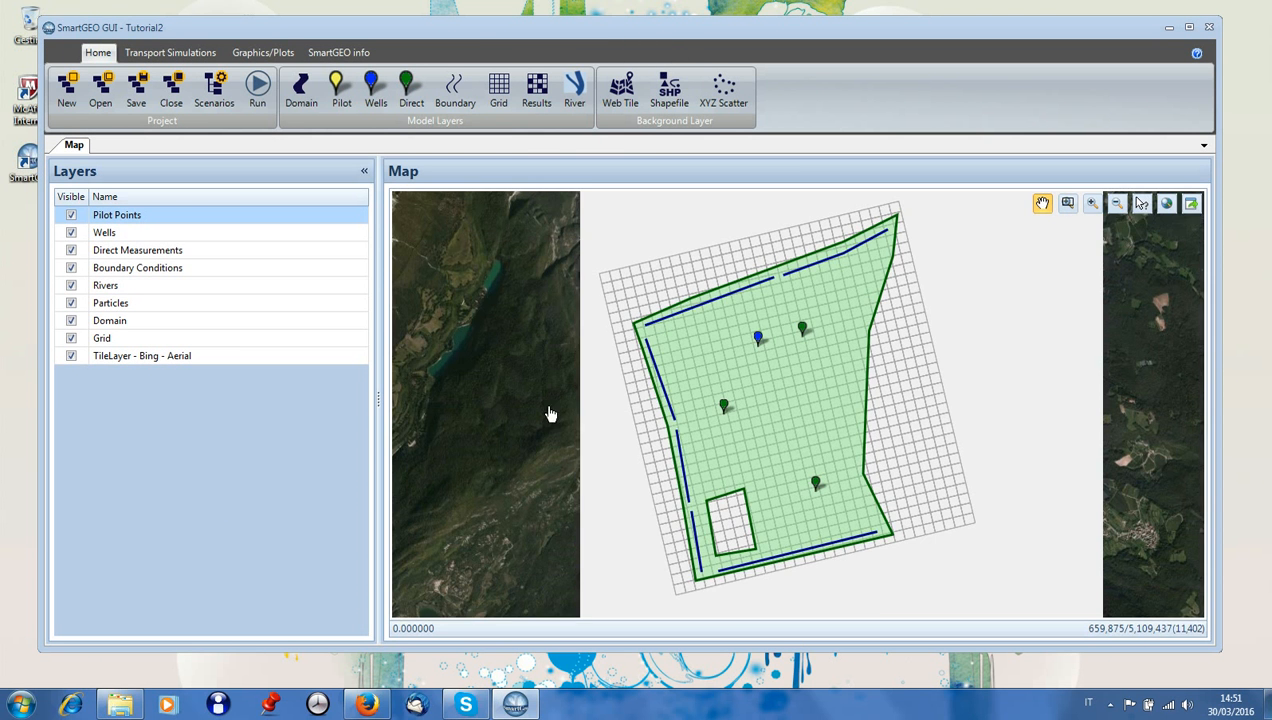
Draw a boundary condition line along the domain's eastern edge and apply the boundary layer.
drag(758, 372, 573, 334)
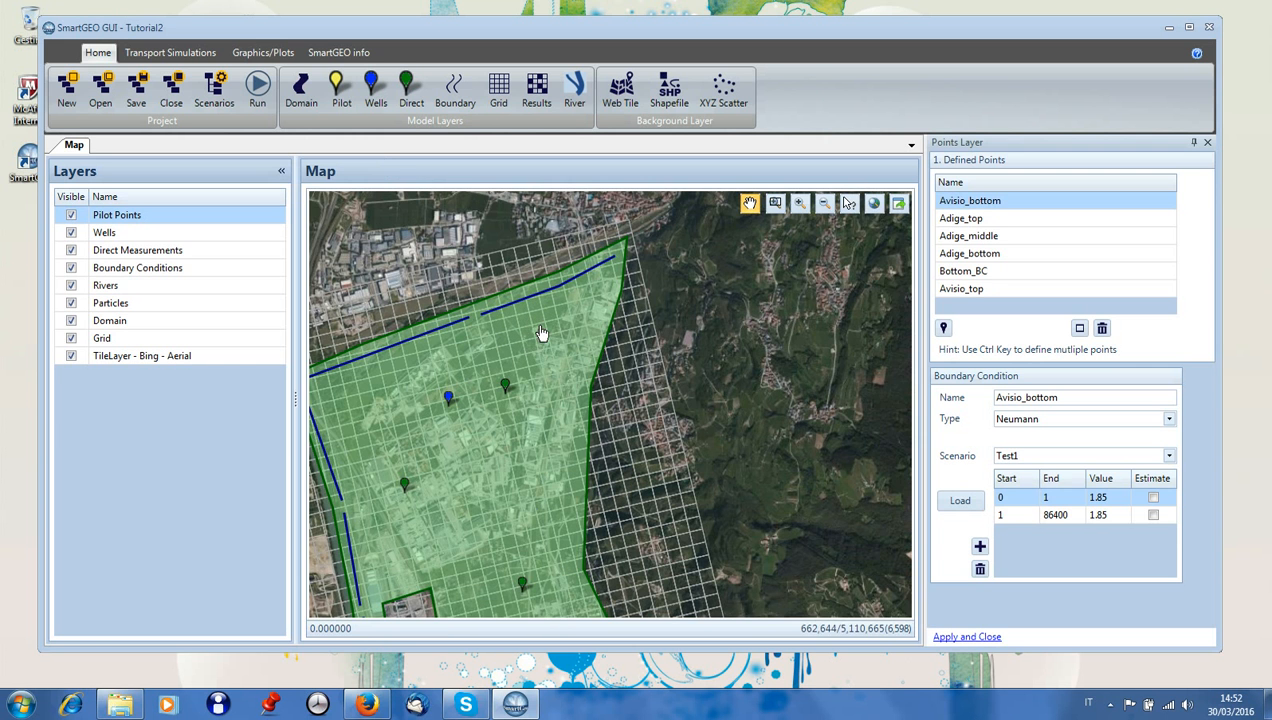
drag(541, 333, 595, 331)
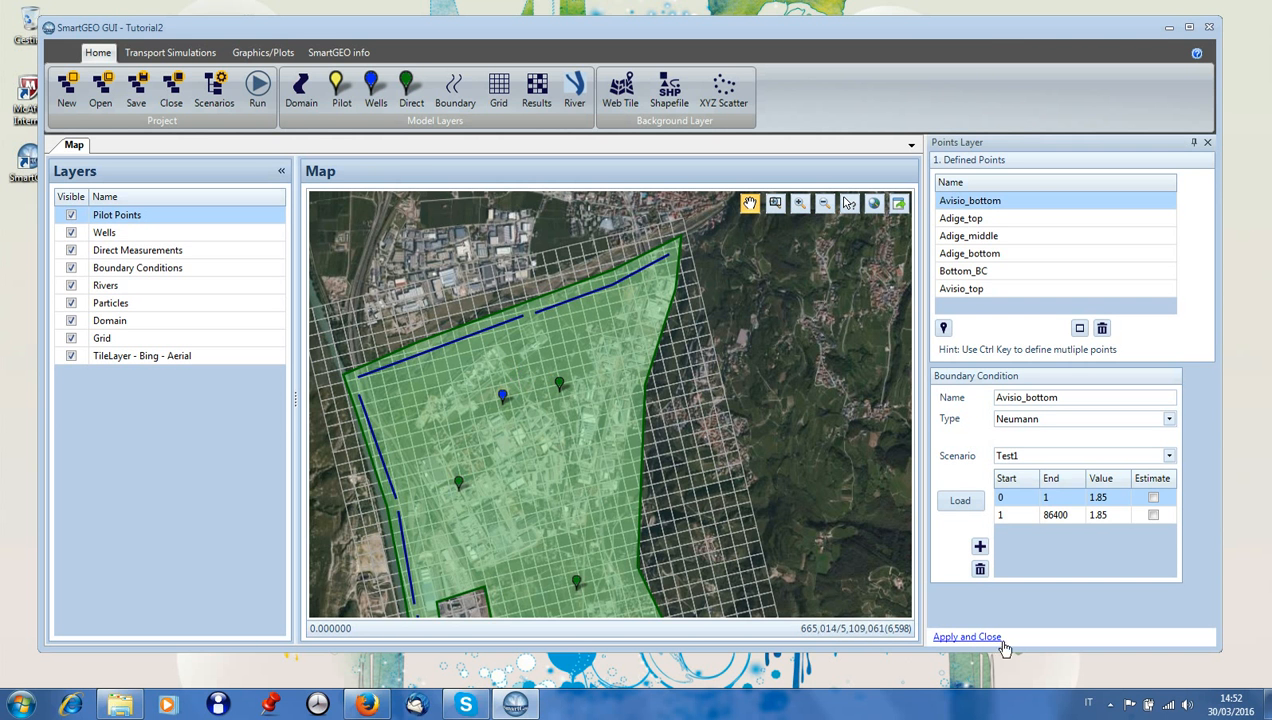
click(456, 92)
click(456, 92)
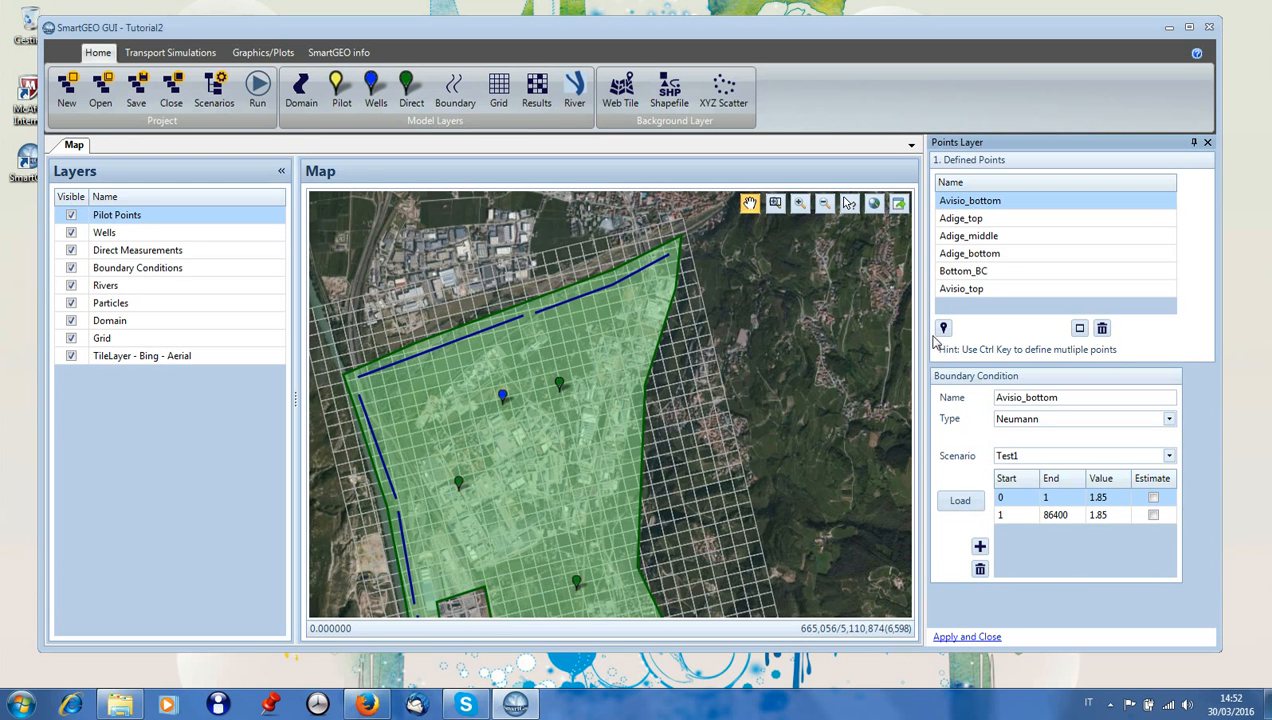
click(1167, 420)
click(1160, 436)
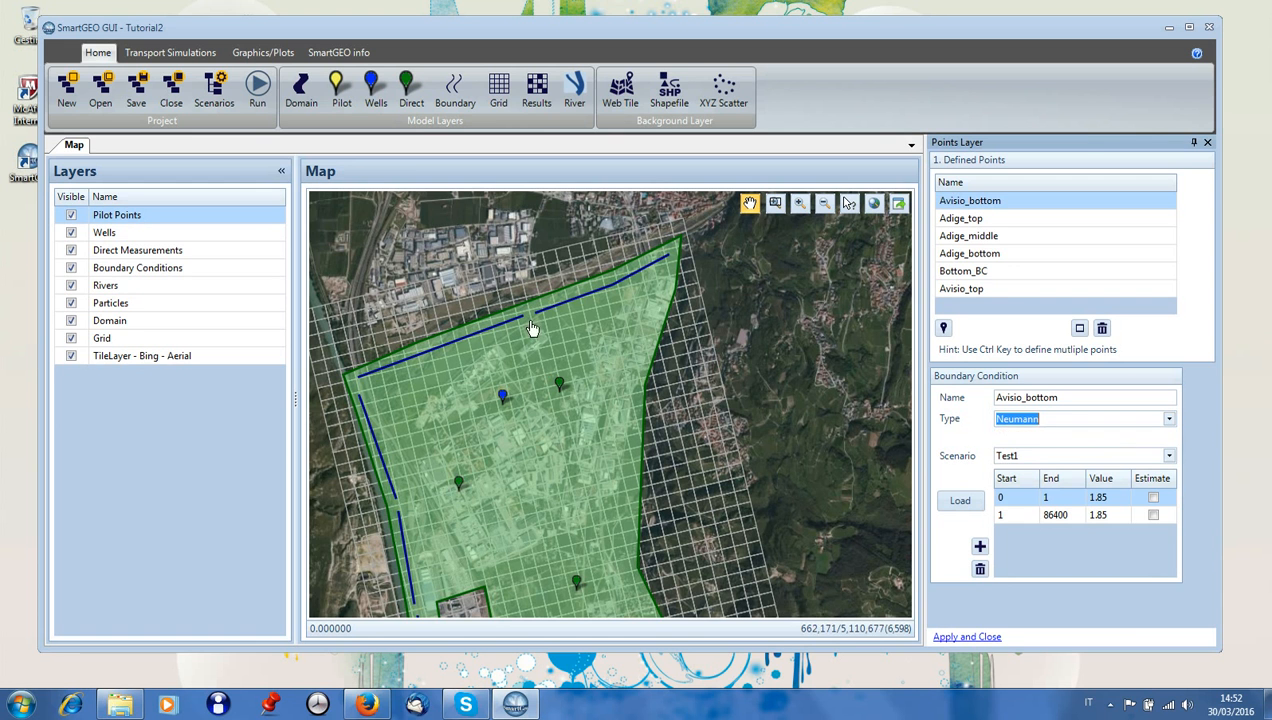
click(967, 637)
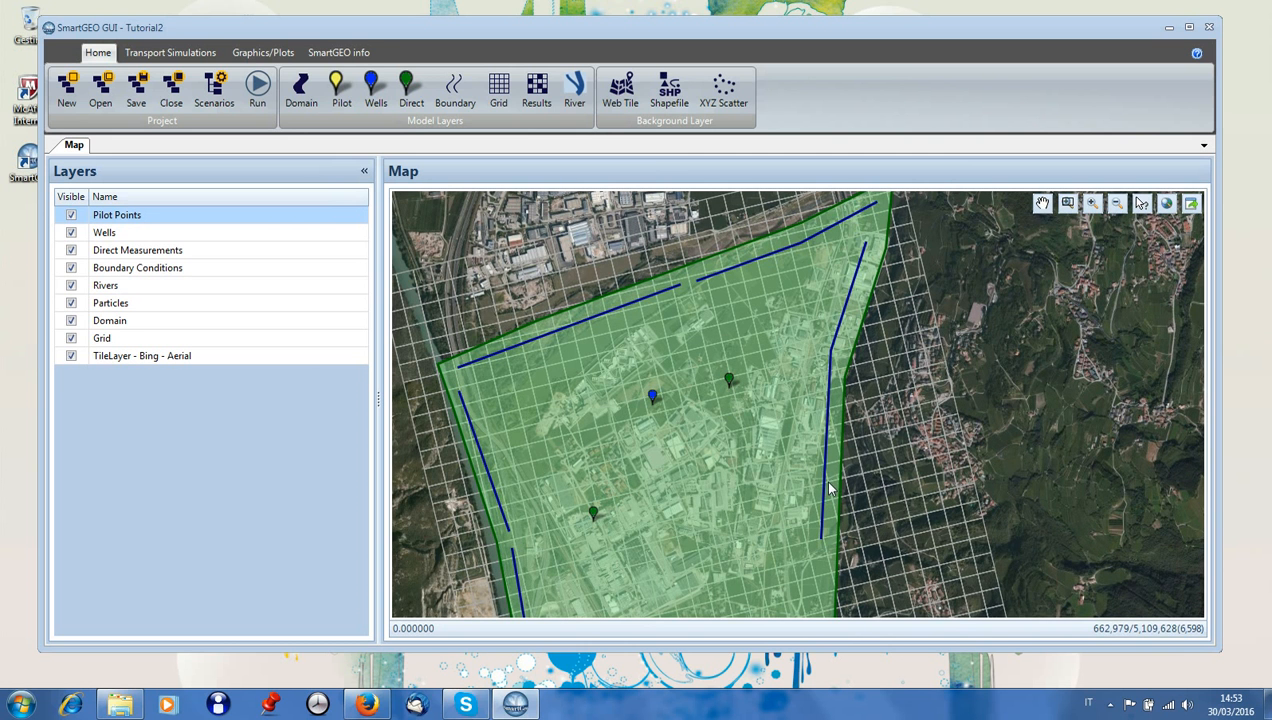
Add a second well southeast of the existing one, at about X 662220.6, Y 5109699.3, and apply the wells layer.
click(374, 90)
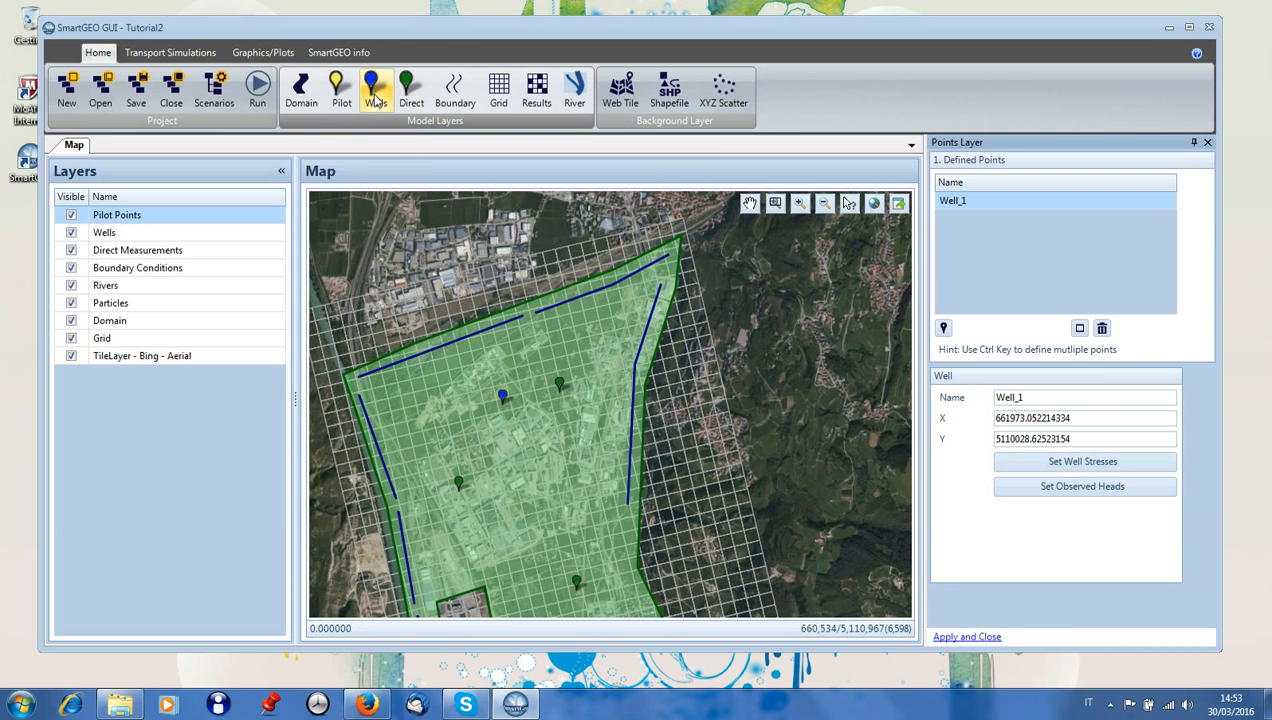
click(943, 329)
click(534, 449)
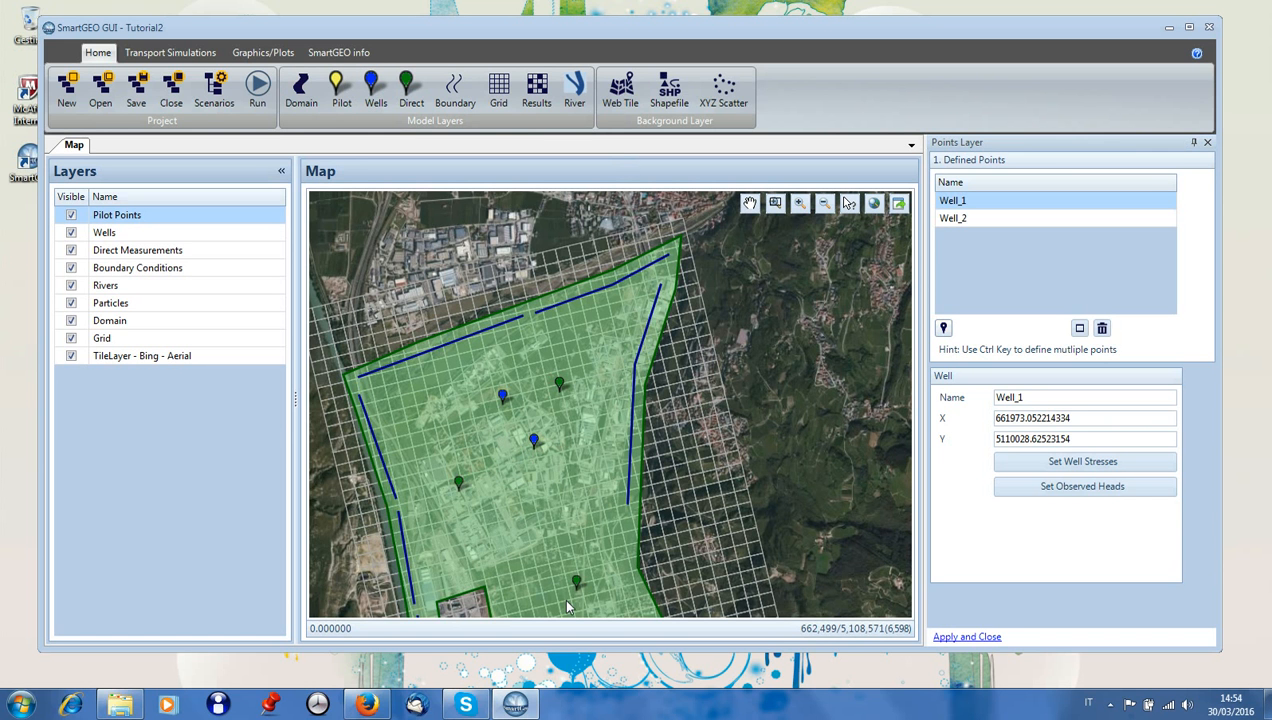
click(966, 220)
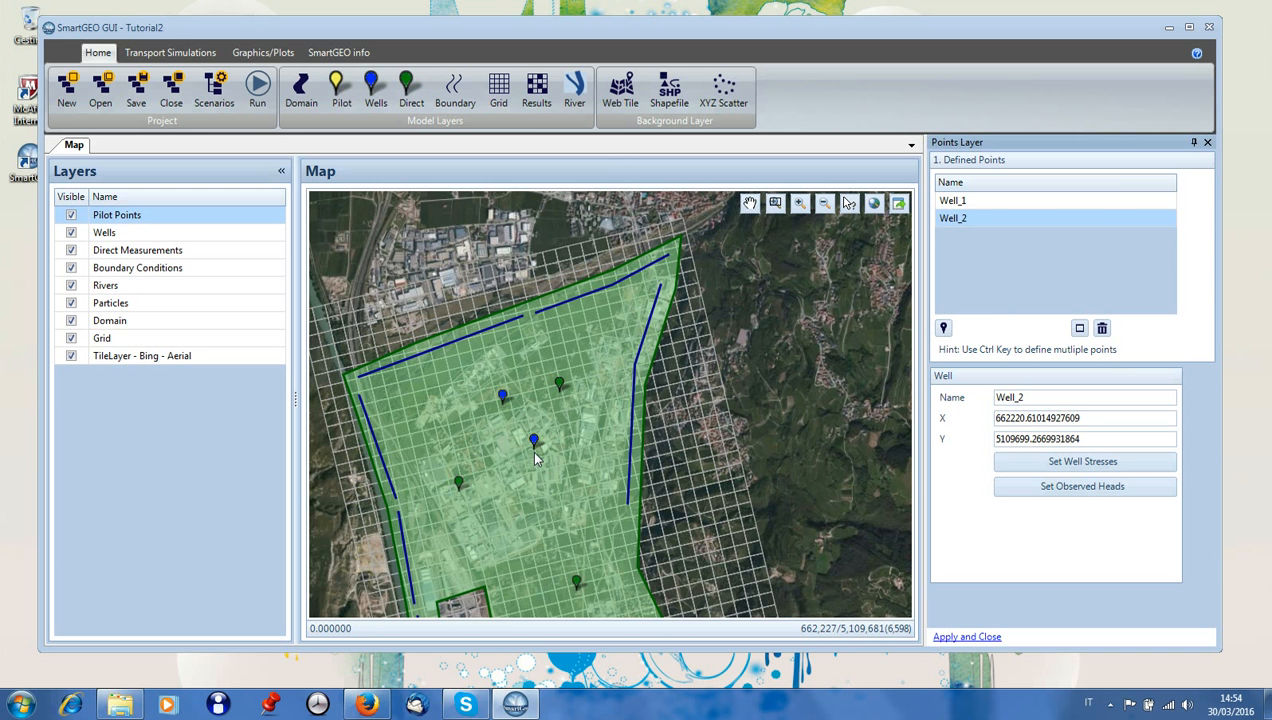
click(967, 637)
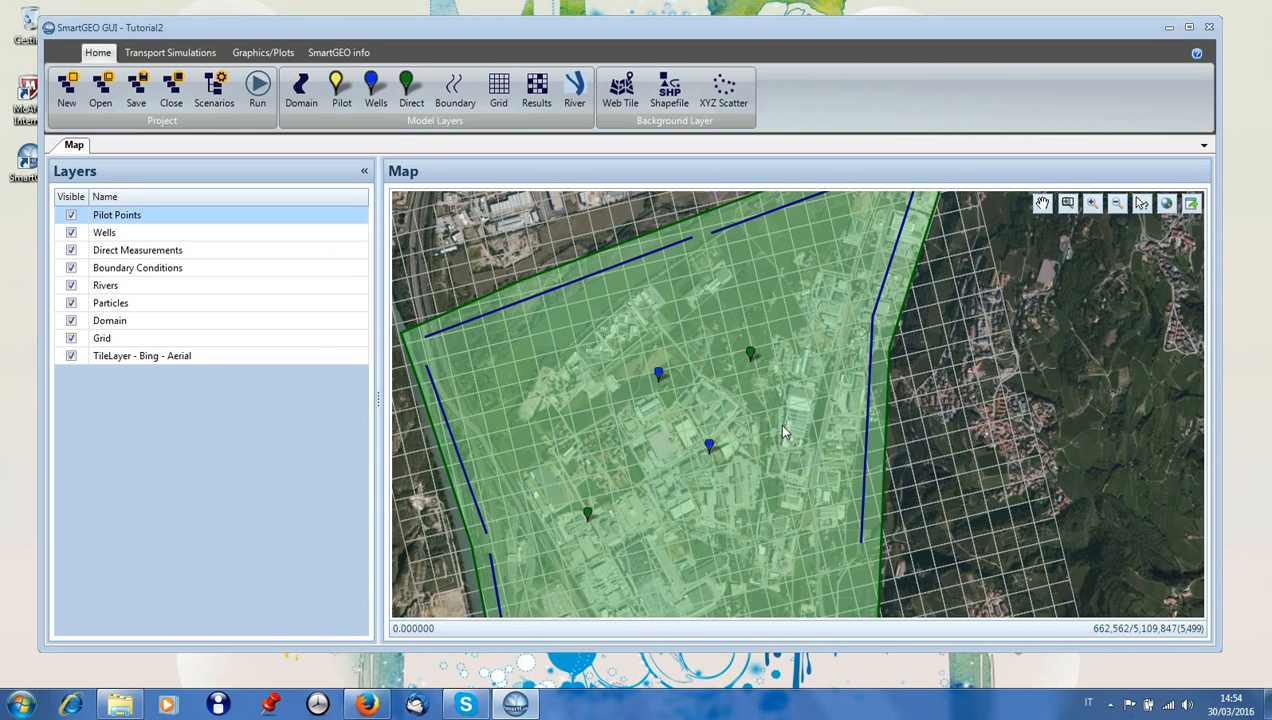
Draw a three-point river inside the domain's western edge and display its vertices on the map.
click(576, 92)
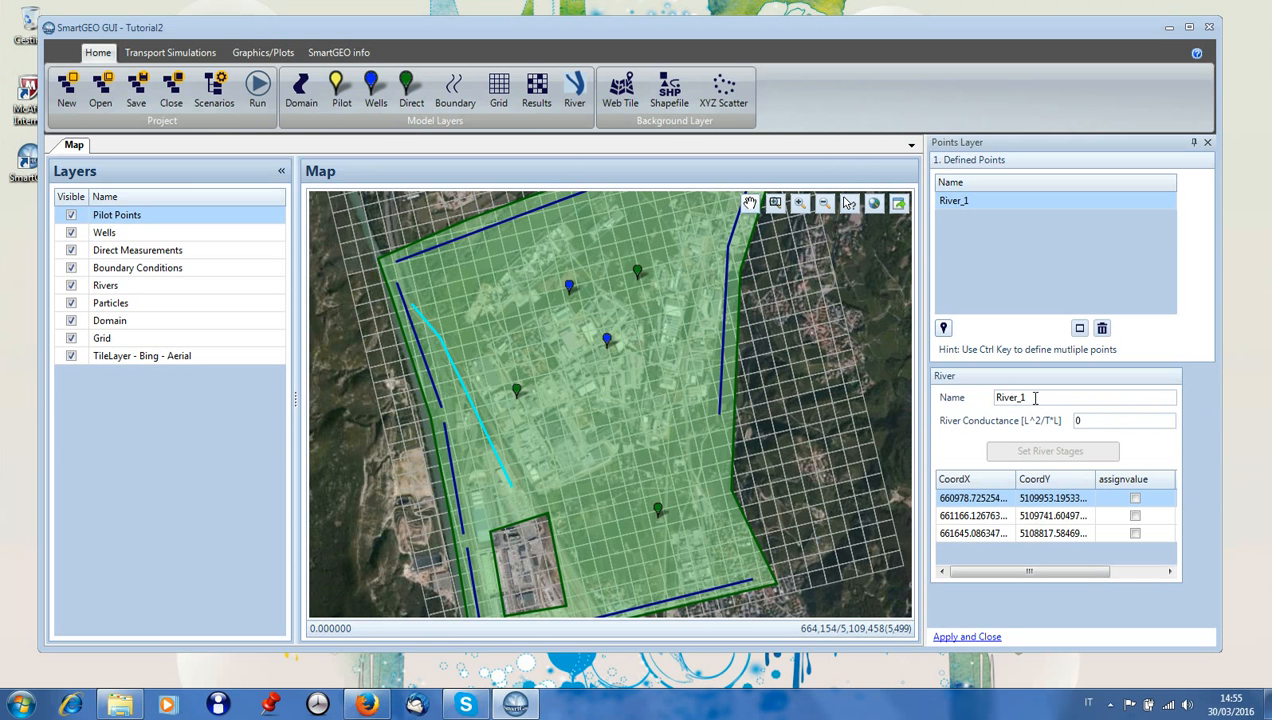
double_click(1087, 421)
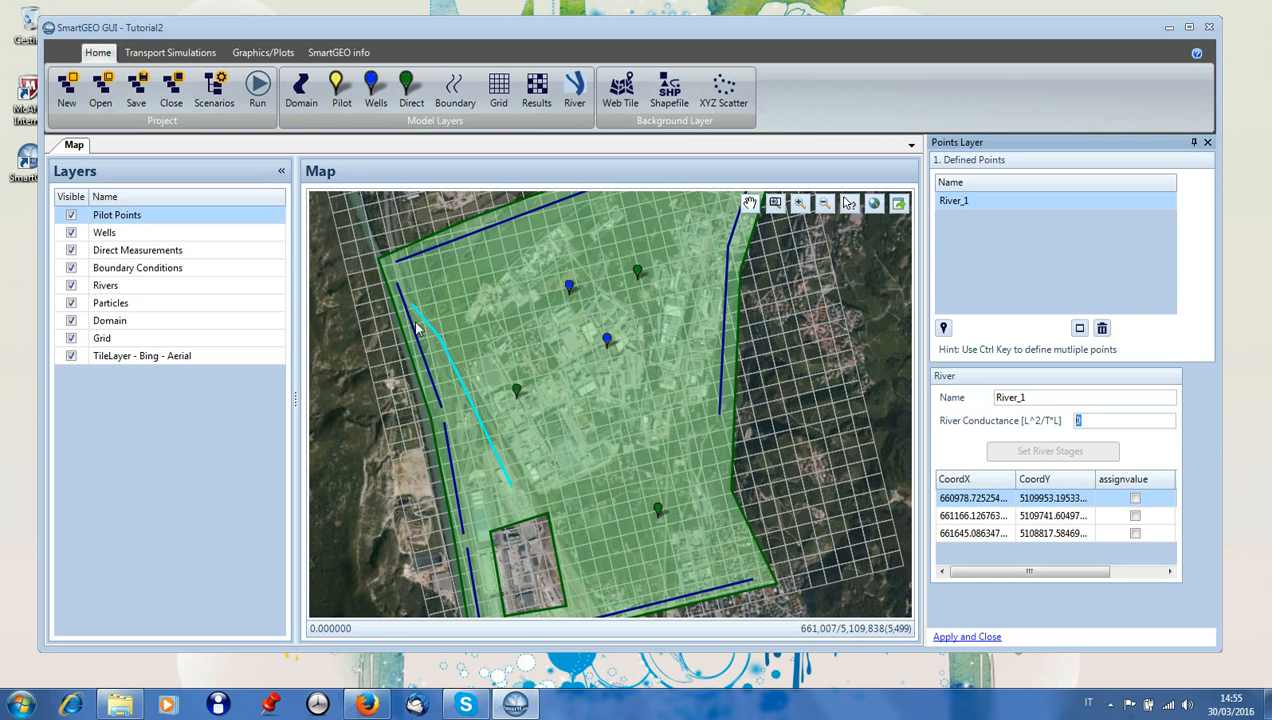
click(749, 203)
click(449, 360)
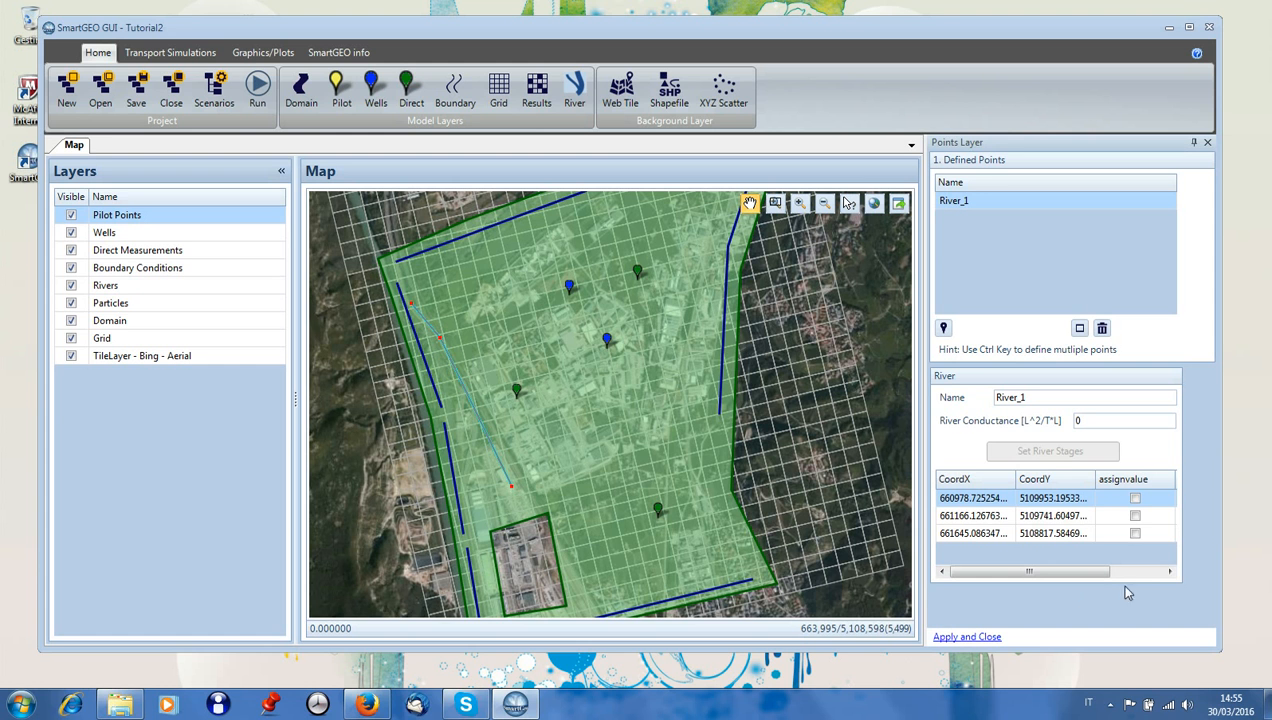
Enable assigned values for the river's first point, add a second stress row for scenario Test1, and apply the river layer.
click(1136, 499)
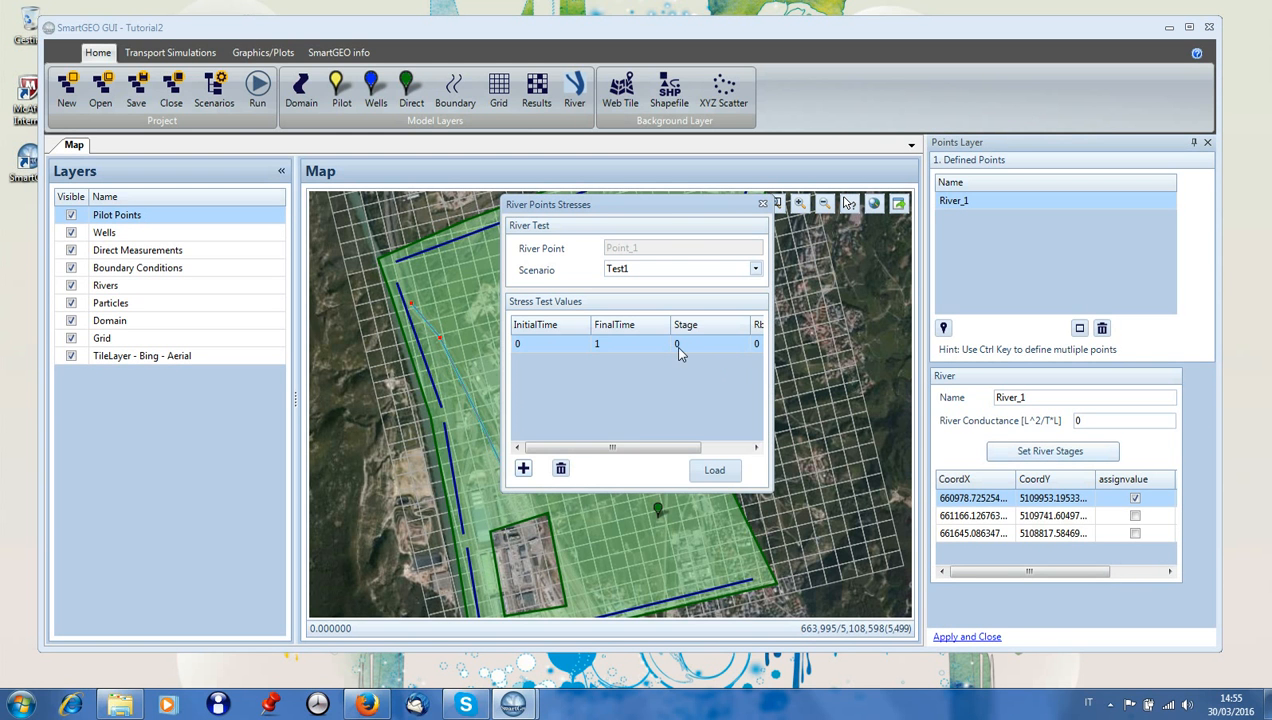
drag(662, 447, 536, 407)
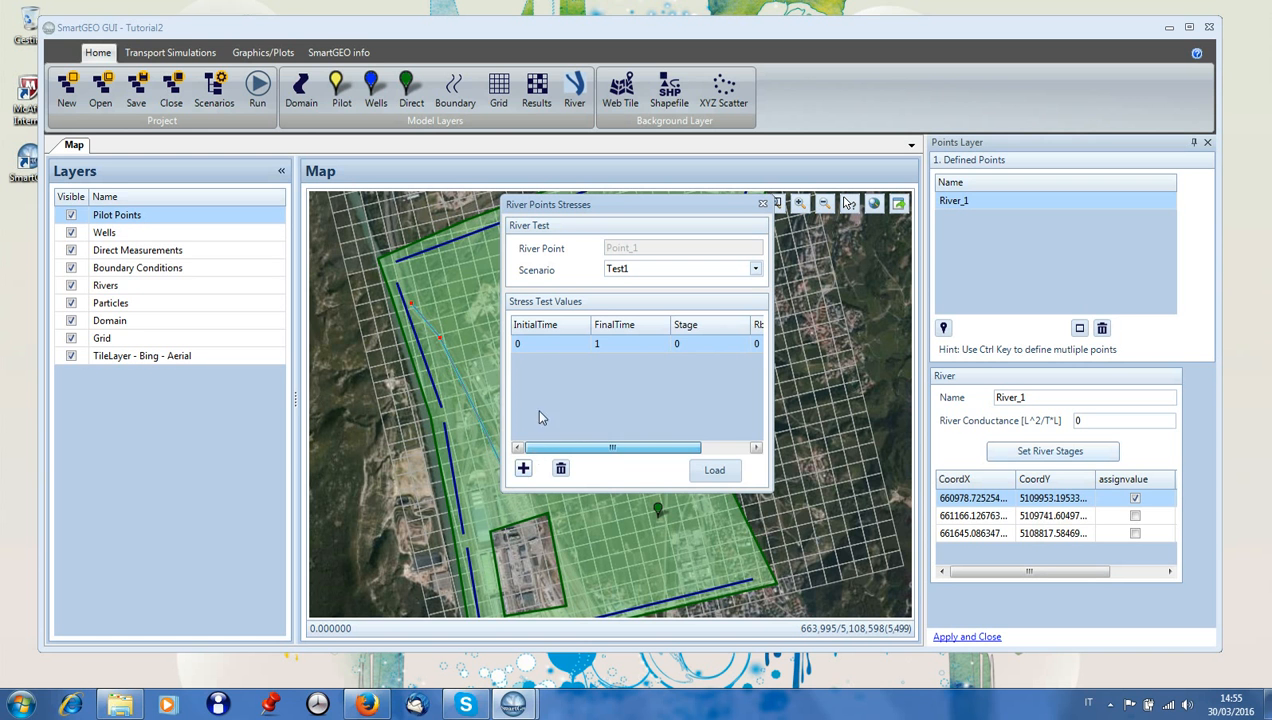
click(523, 468)
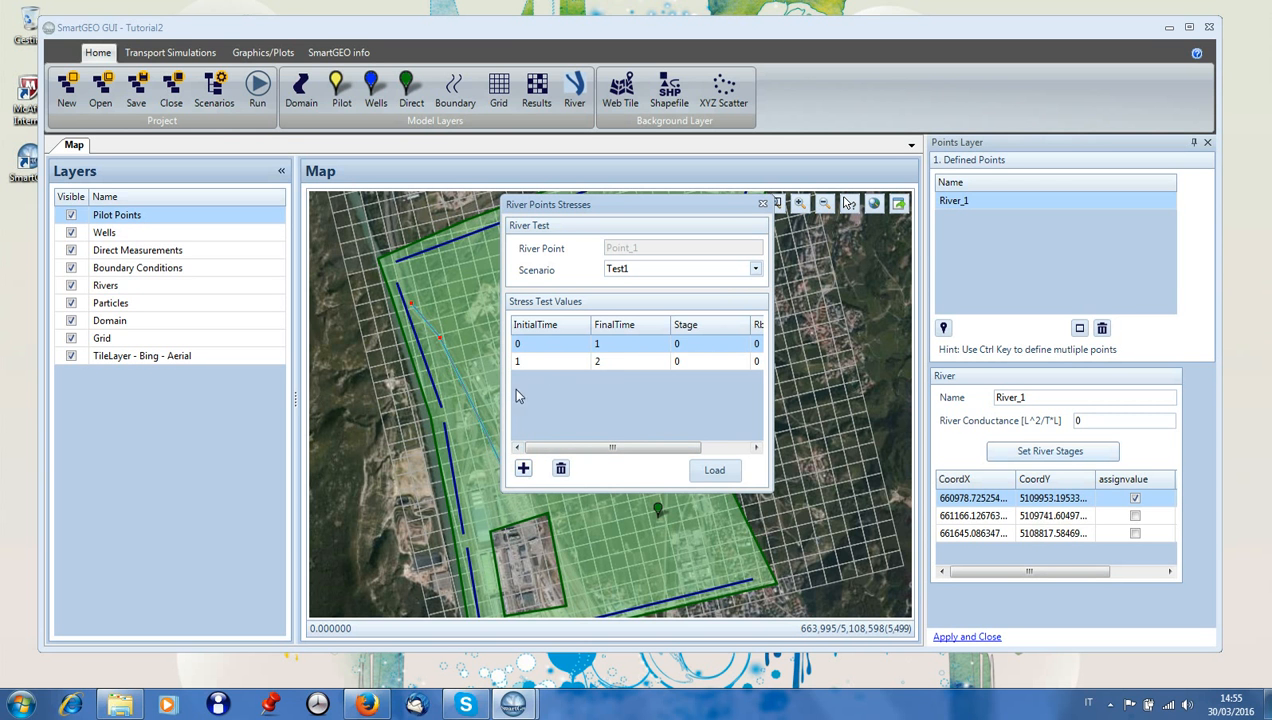
click(762, 204)
click(975, 638)
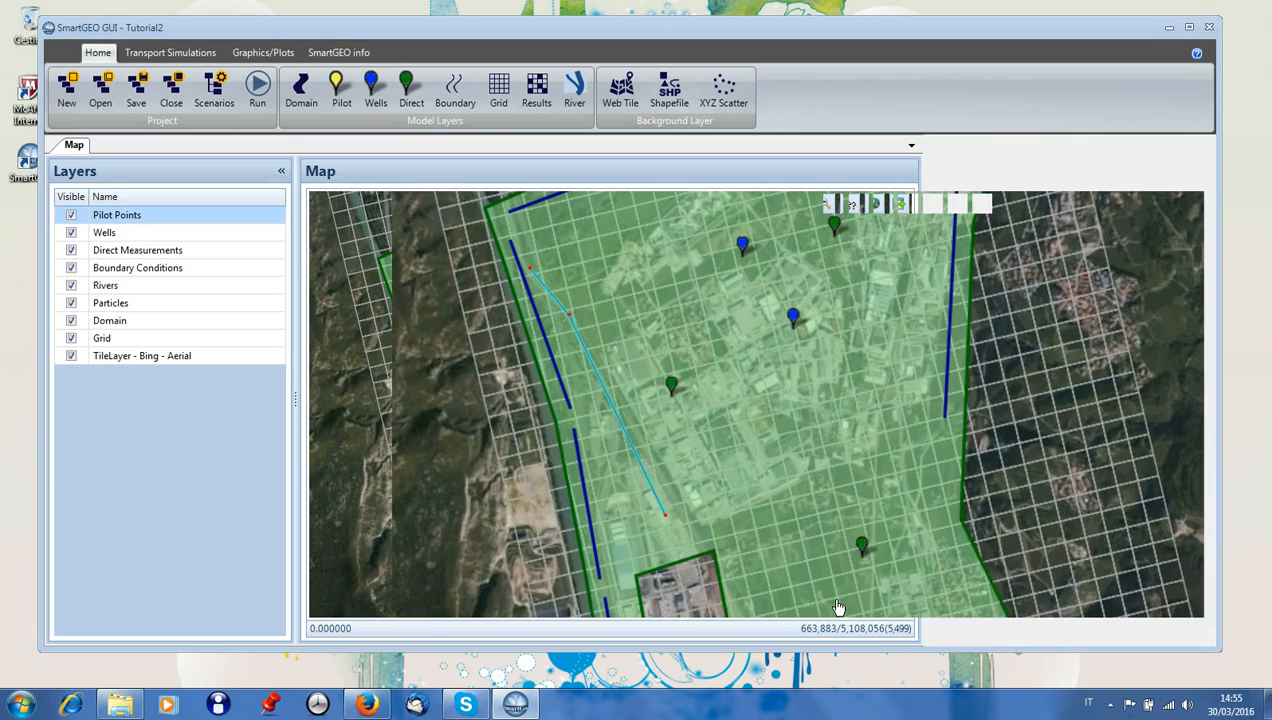
Review the names and descriptions of the project's defined scenarios.
scroll(564, 444, down, 2)
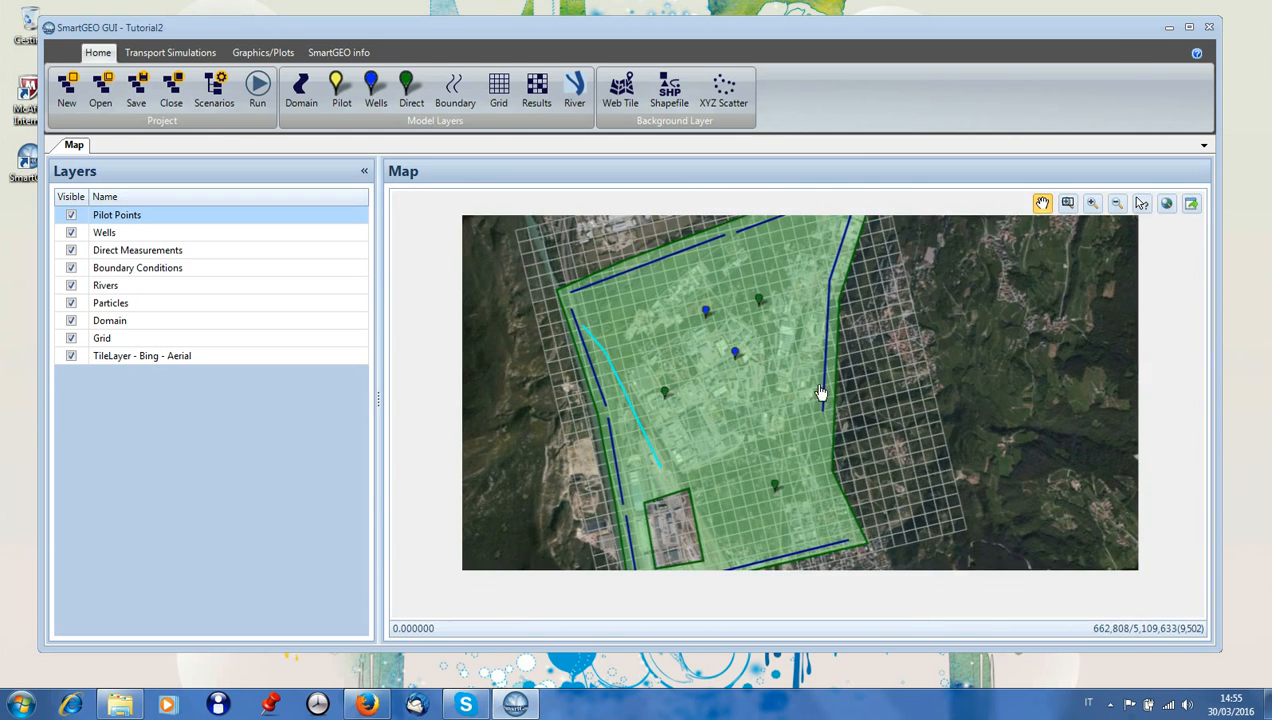
scroll(860, 442, down, 1)
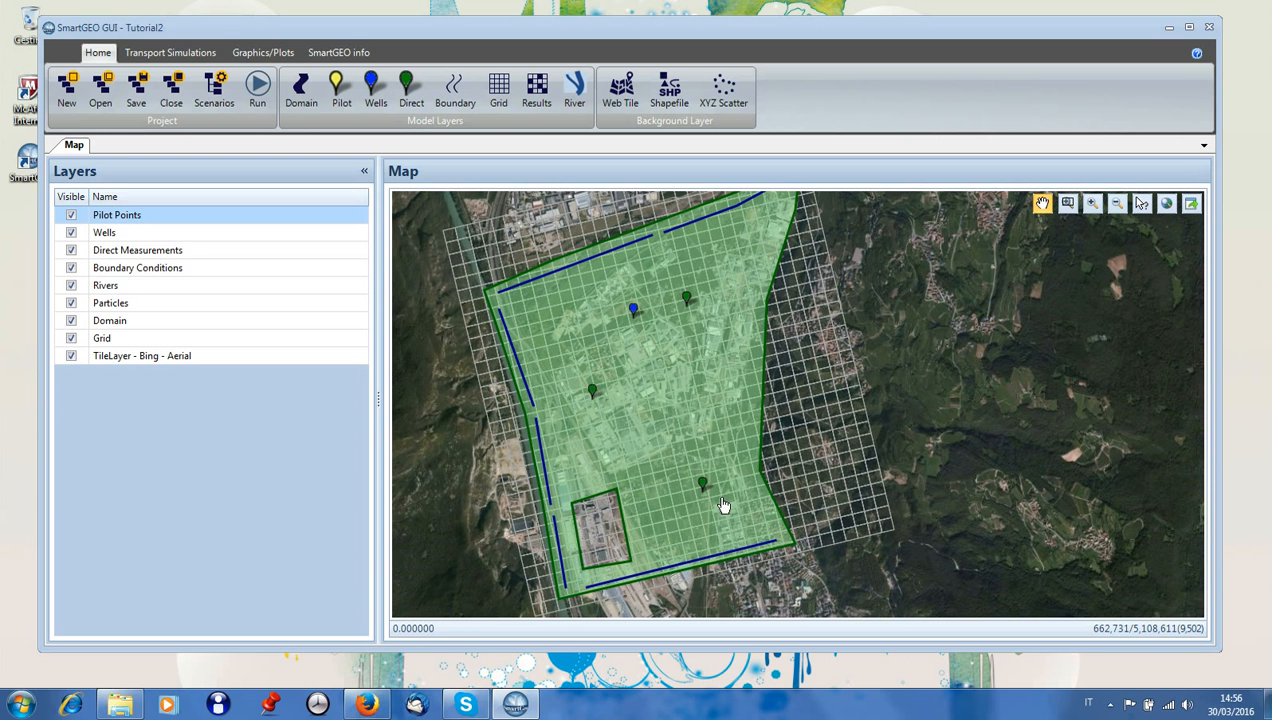
click(217, 90)
drag(468, 216, 348, 248)
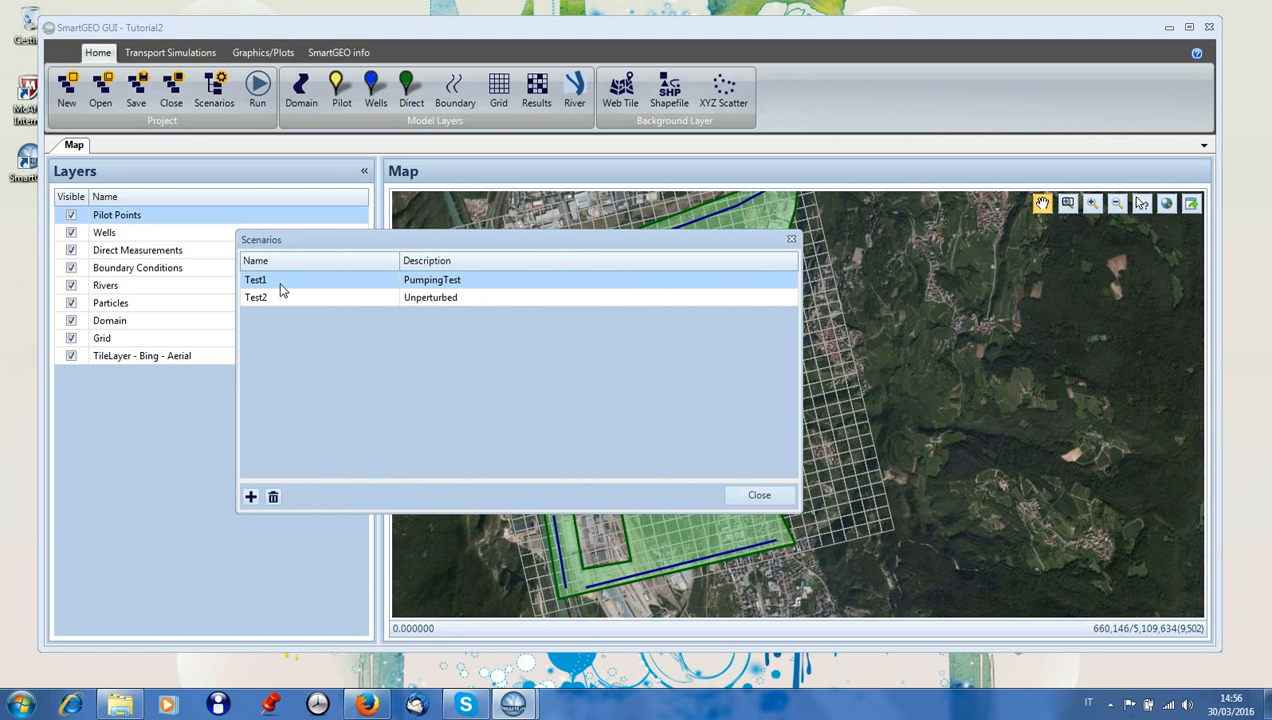
drag(441, 248, 337, 124)
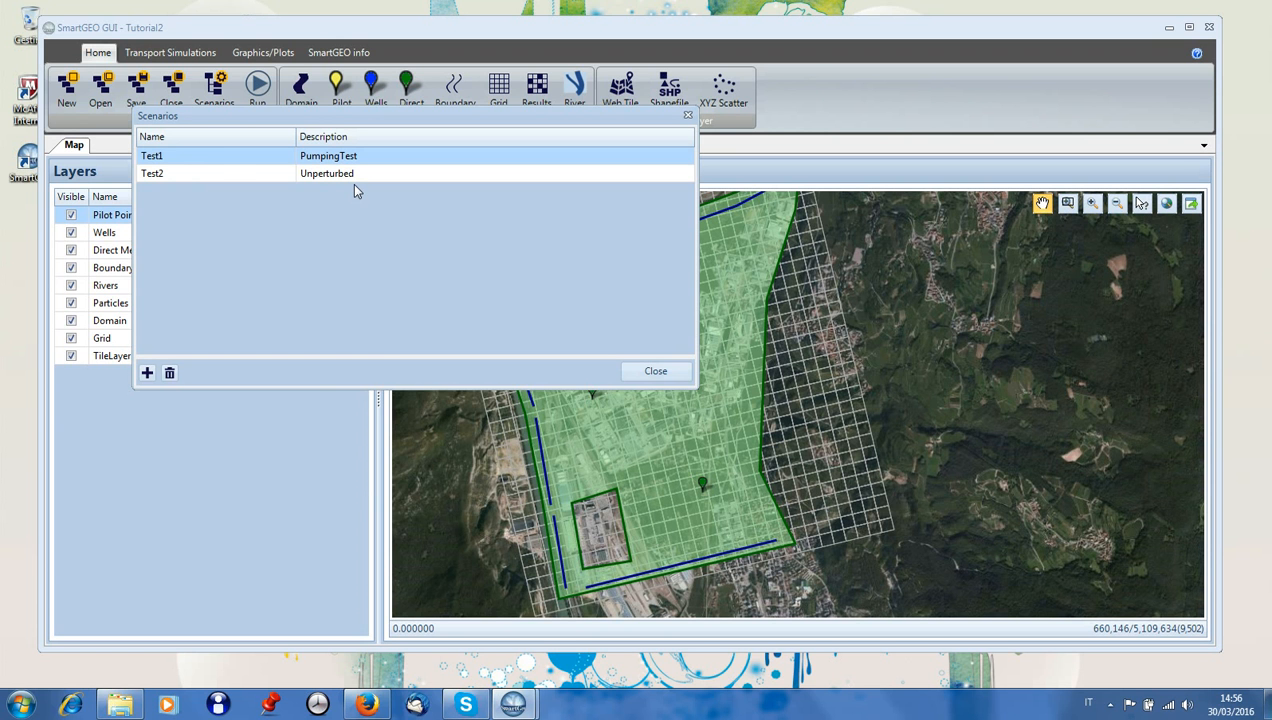
double_click(219, 162)
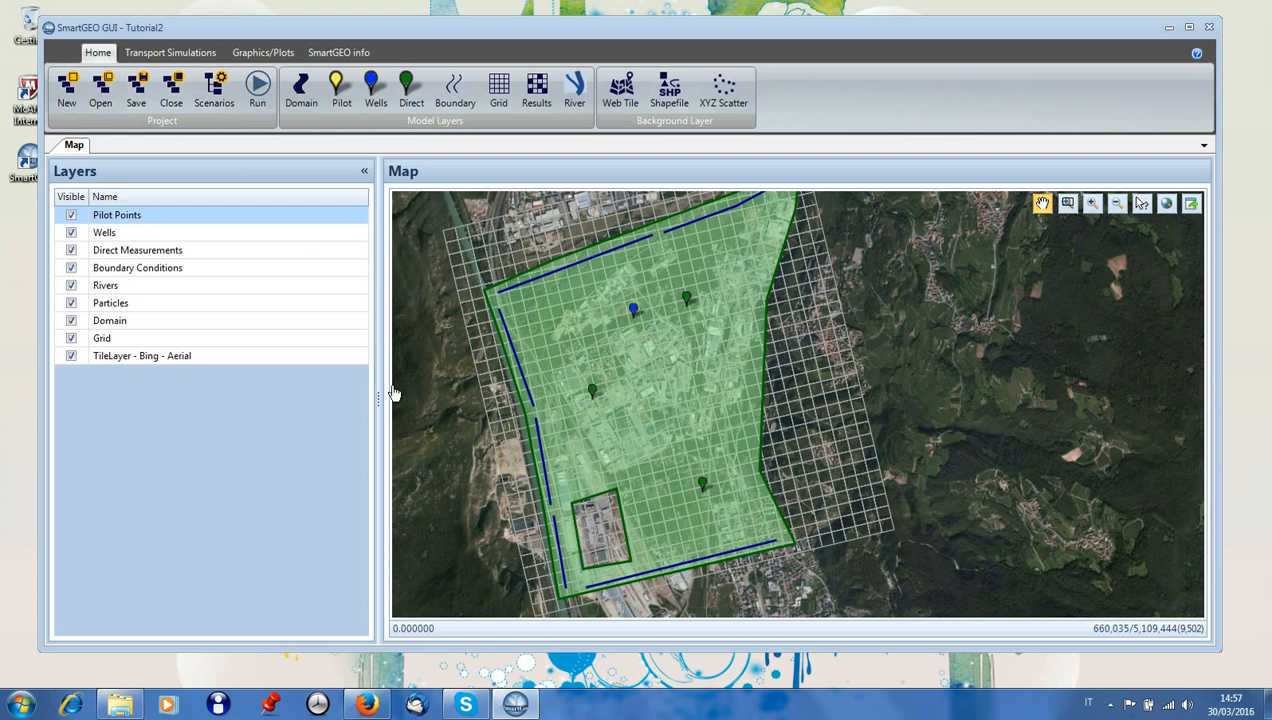
Accept the simulation times for scenarios Test1 and Test2 to reach the run parameters.
drag(168, 52, 221, 255)
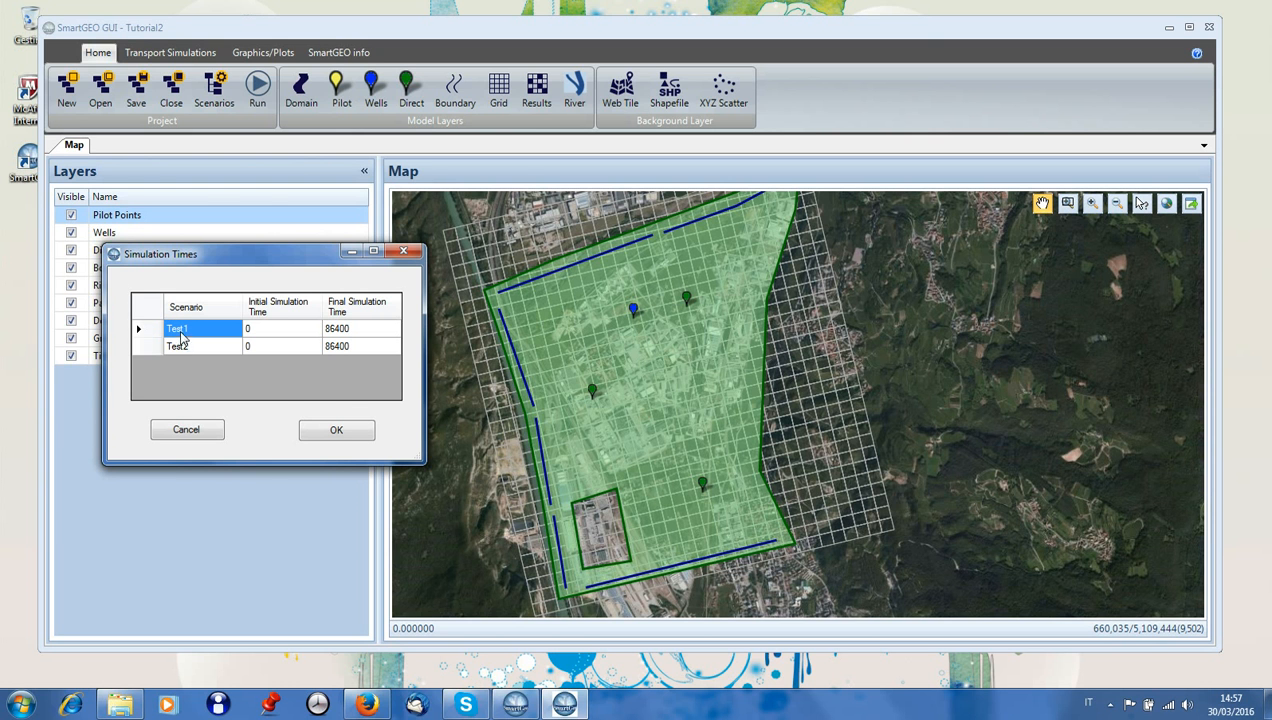
key(Return)
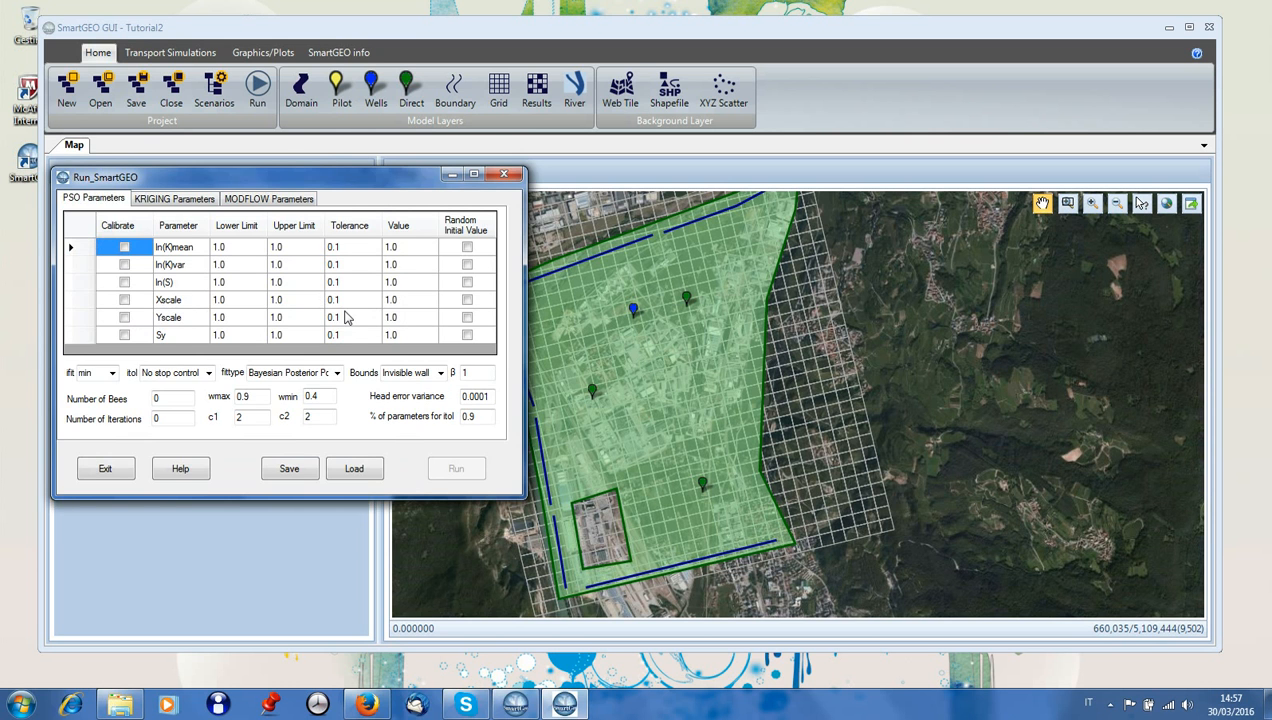
drag(302, 186, 336, 192)
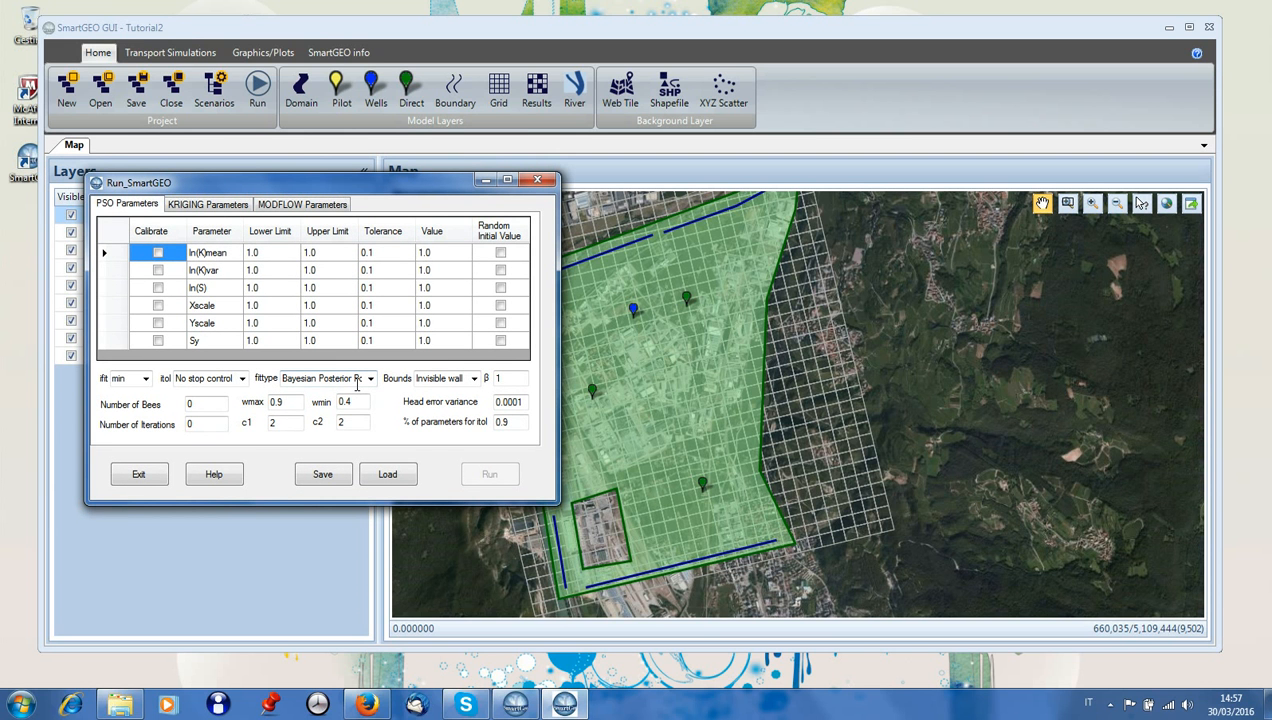
Set the PSO parameter values to ln(K)mean -2.3, ln(K)var 0.8, Xscale 500 and Yscale 200.
click(431, 254)
text(-2.3)
click(421, 272)
text(0.8)
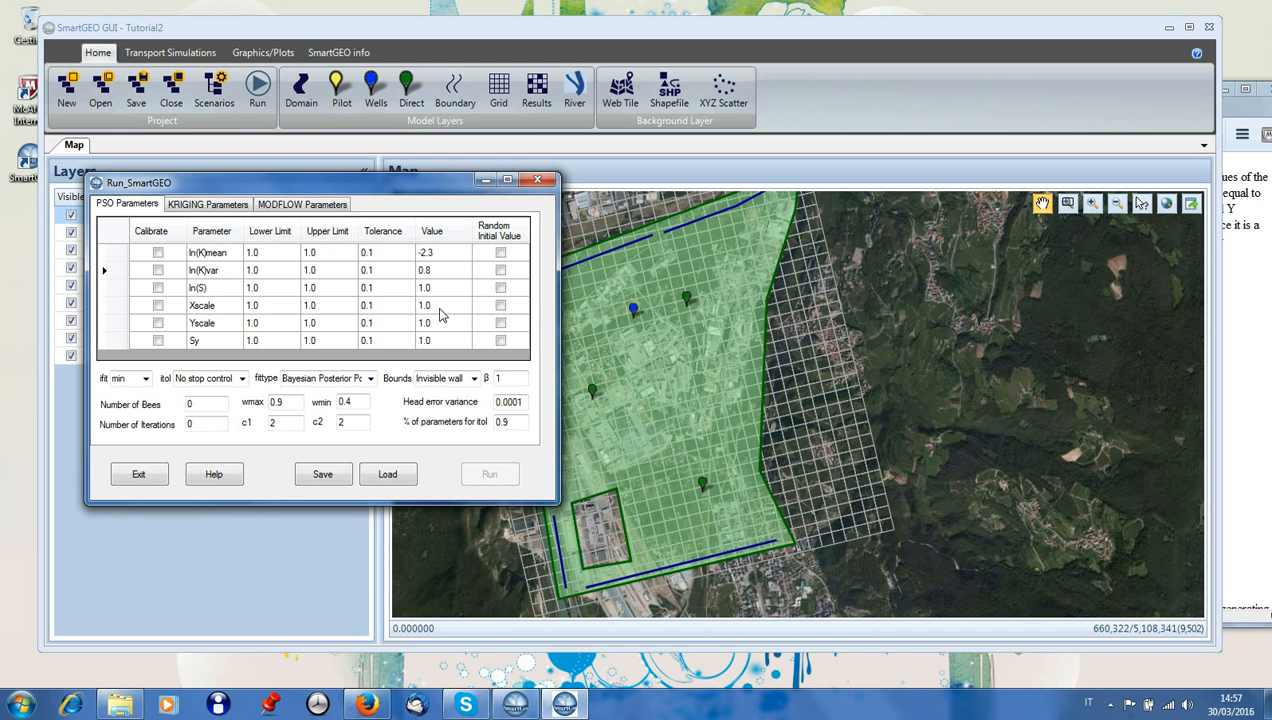
click(440, 309)
text(5)
click(427, 320)
text(200)
click(403, 327)
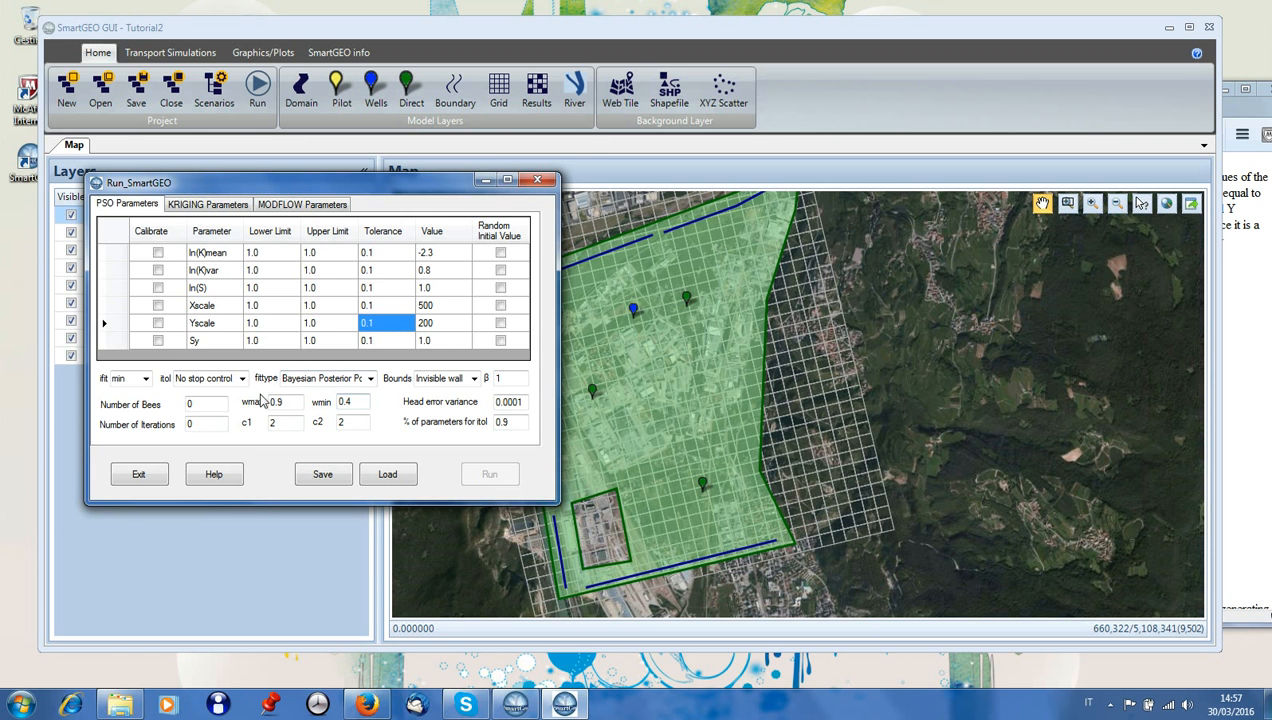
Configure the kriging parameters with 5 Monte Carlo simulations, seed number 6543 and the Exponential covariance function.
click(203, 206)
double_click(295, 381)
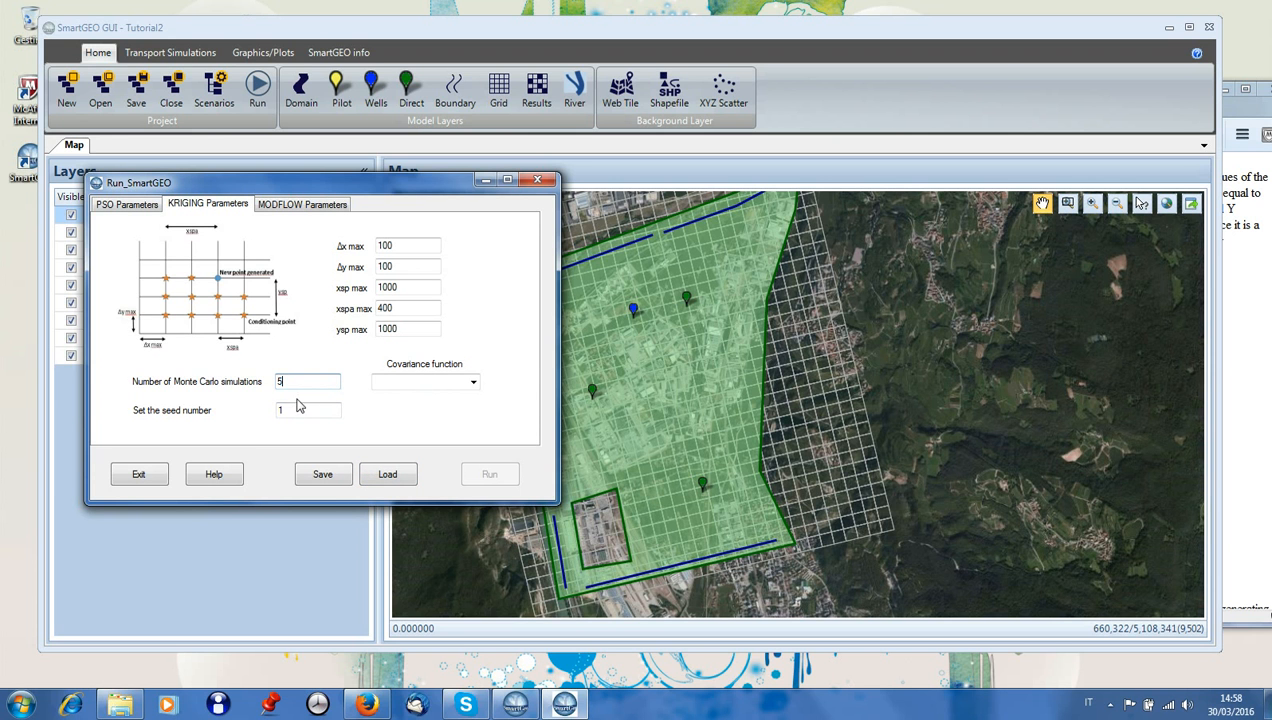
double_click(285, 410)
text(6543)
click(473, 382)
click(405, 411)
click(473, 382)
click(422, 400)
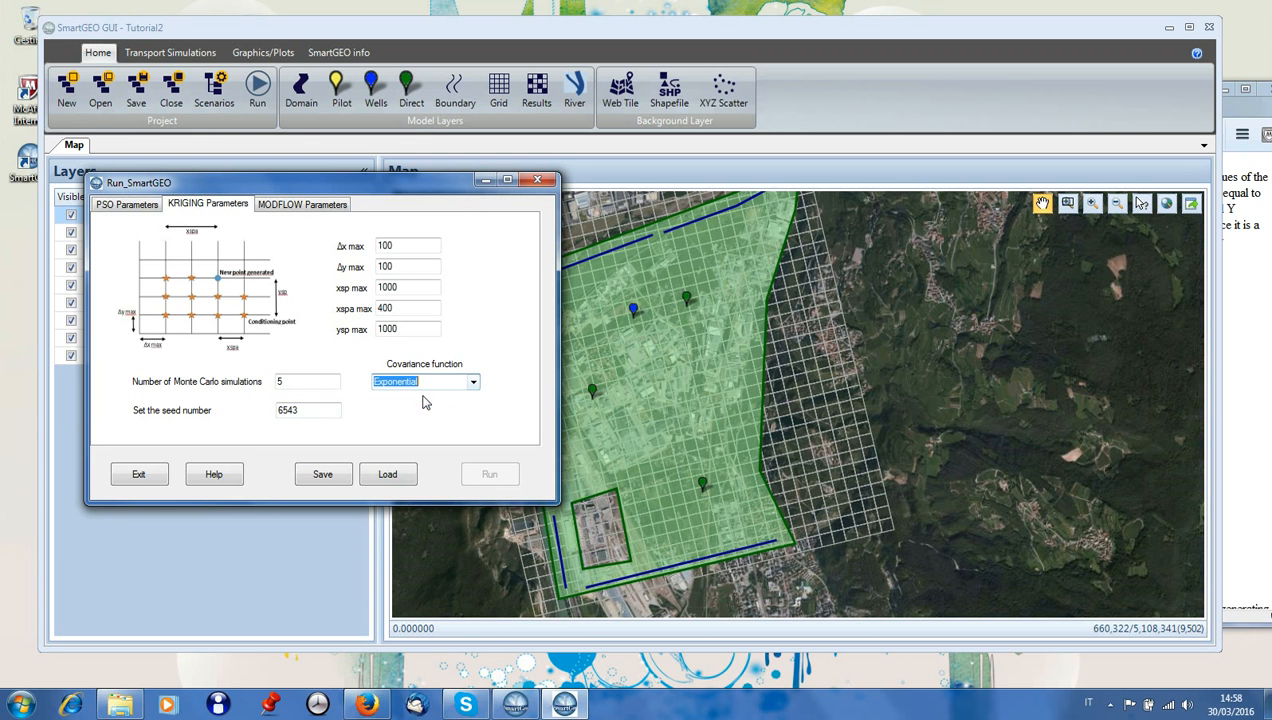
Following the MODFLOW section of the tutorial guide, set the initial conditions to 210 for both Test1 and Test2.
click(330, 206)
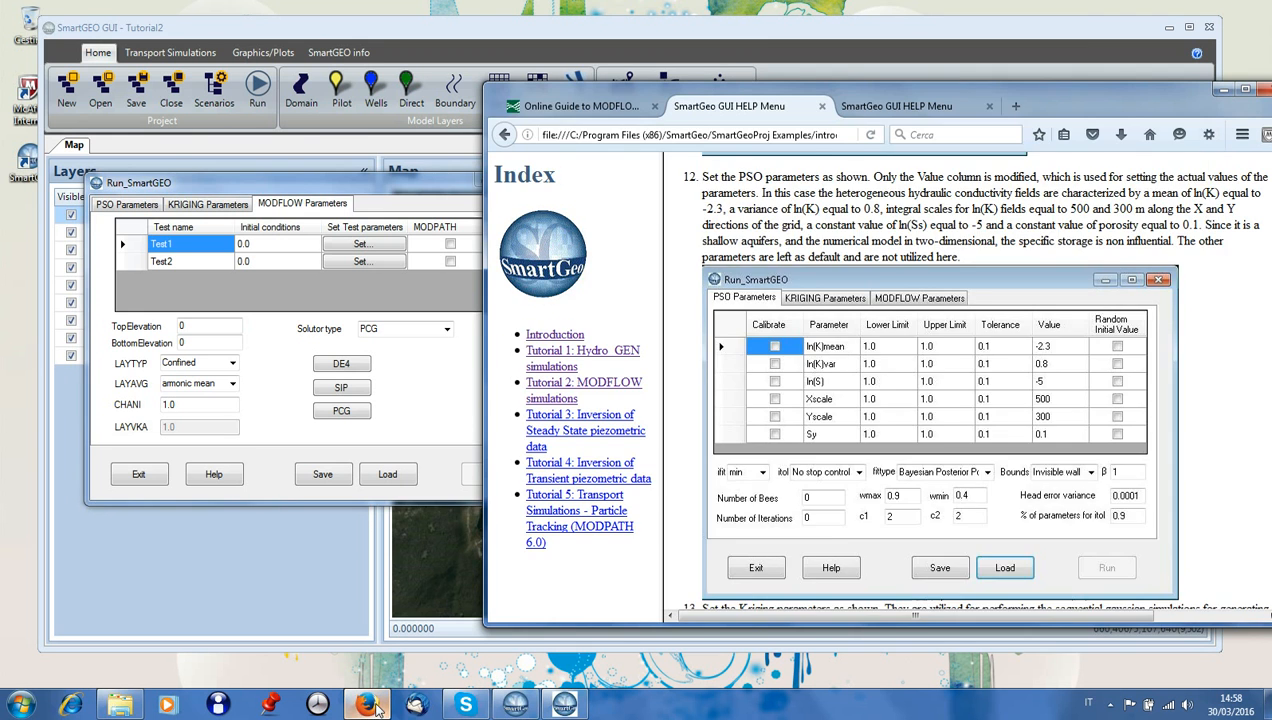
click(367, 705)
scroll(842, 412, down, 5)
scroll(842, 412, down, 2)
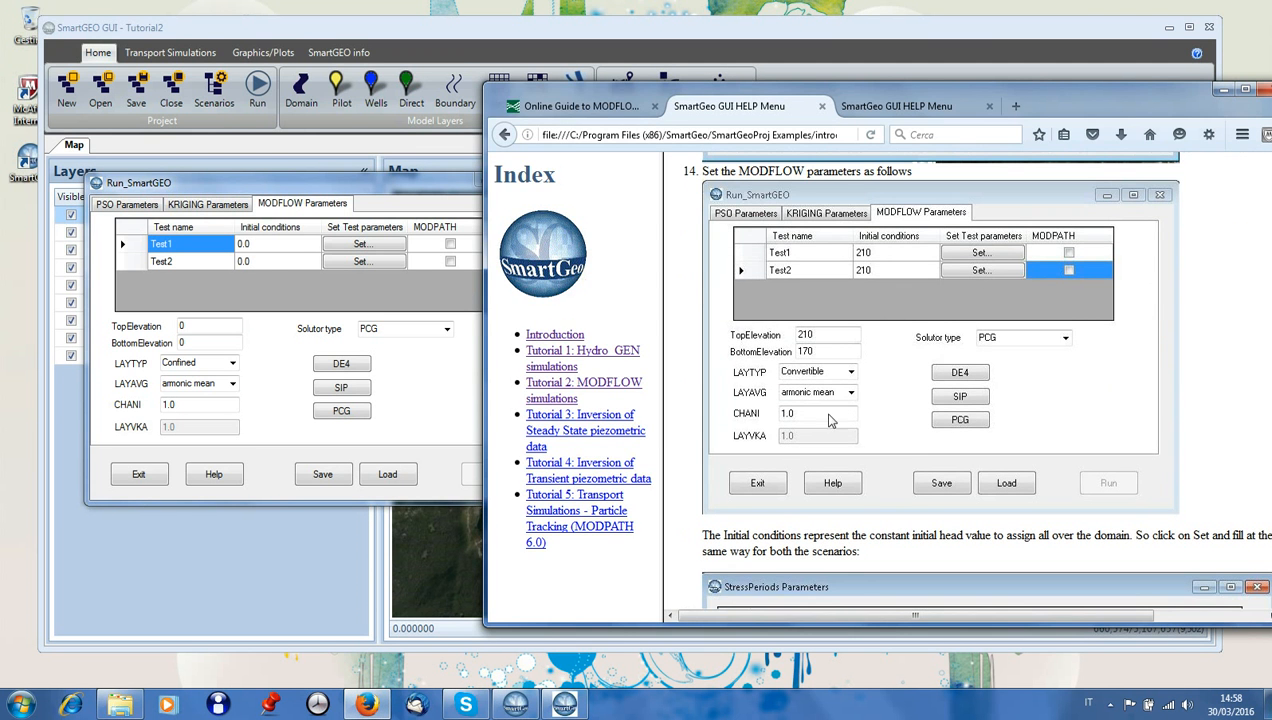
click(307, 245)
click(258, 250)
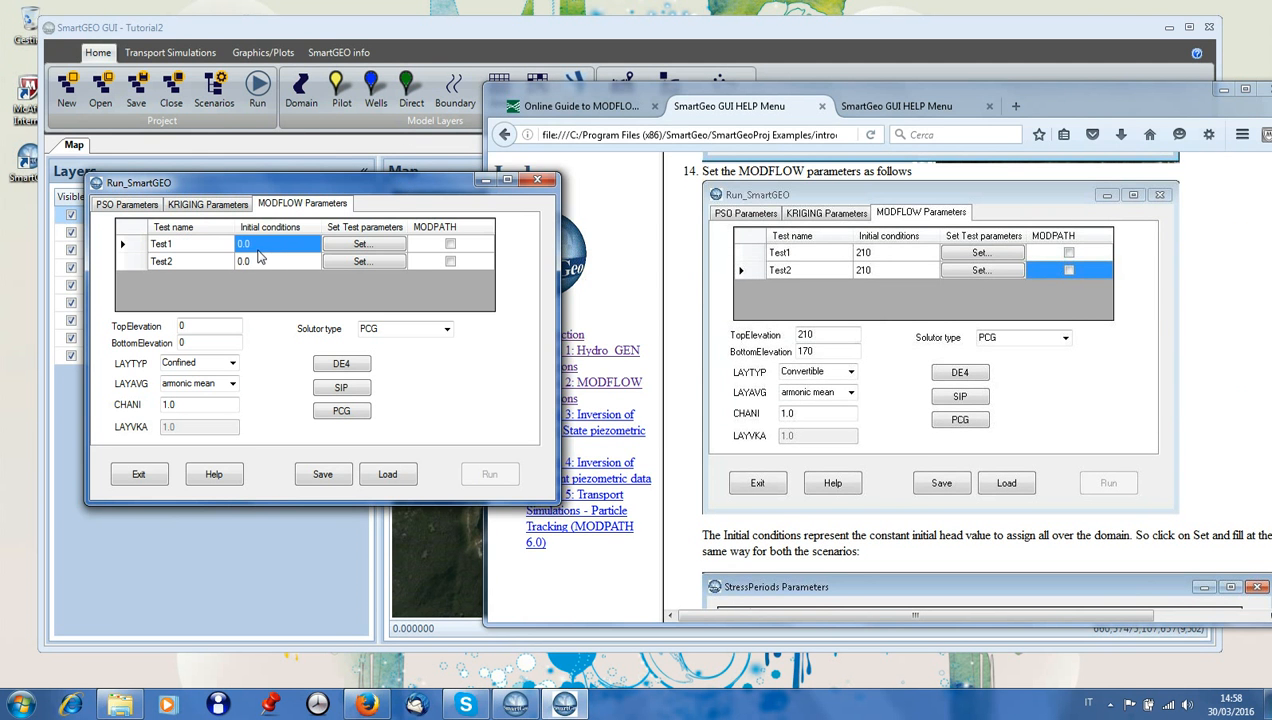
text(210)
click(262, 262)
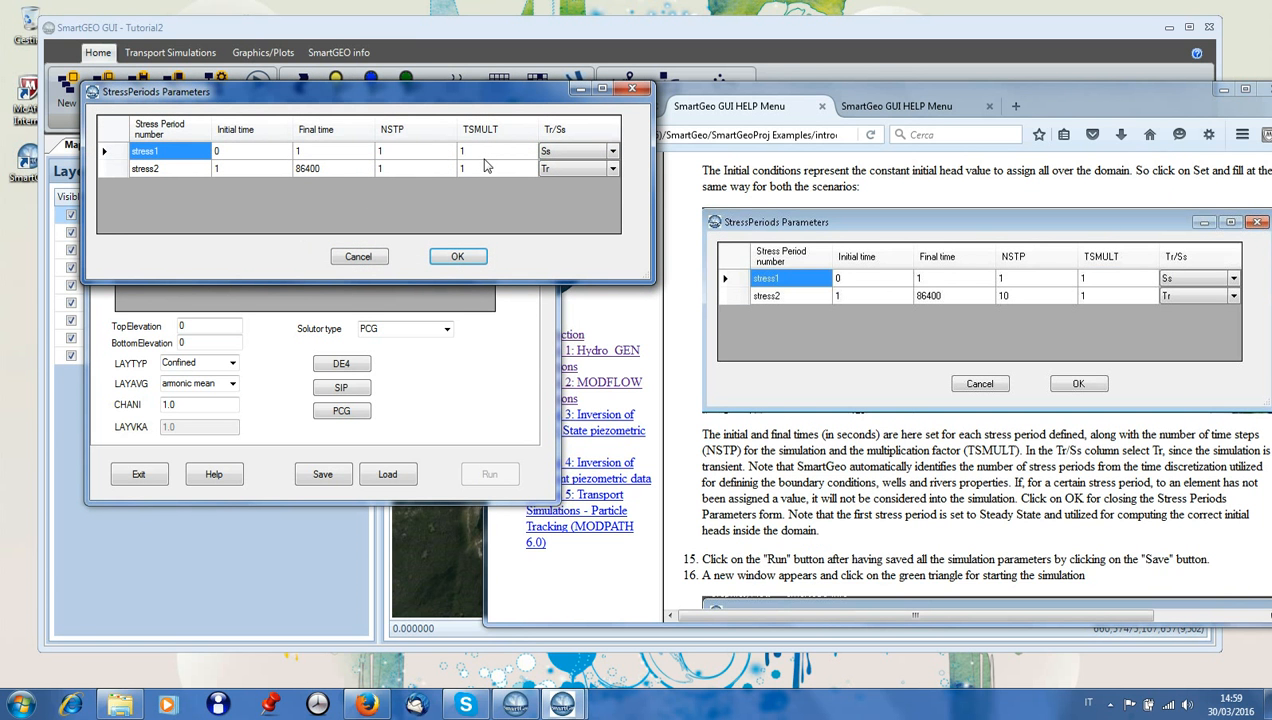
Set NSTP to 10 for the stress2 period and accept the stress period parameters.
click(380, 171)
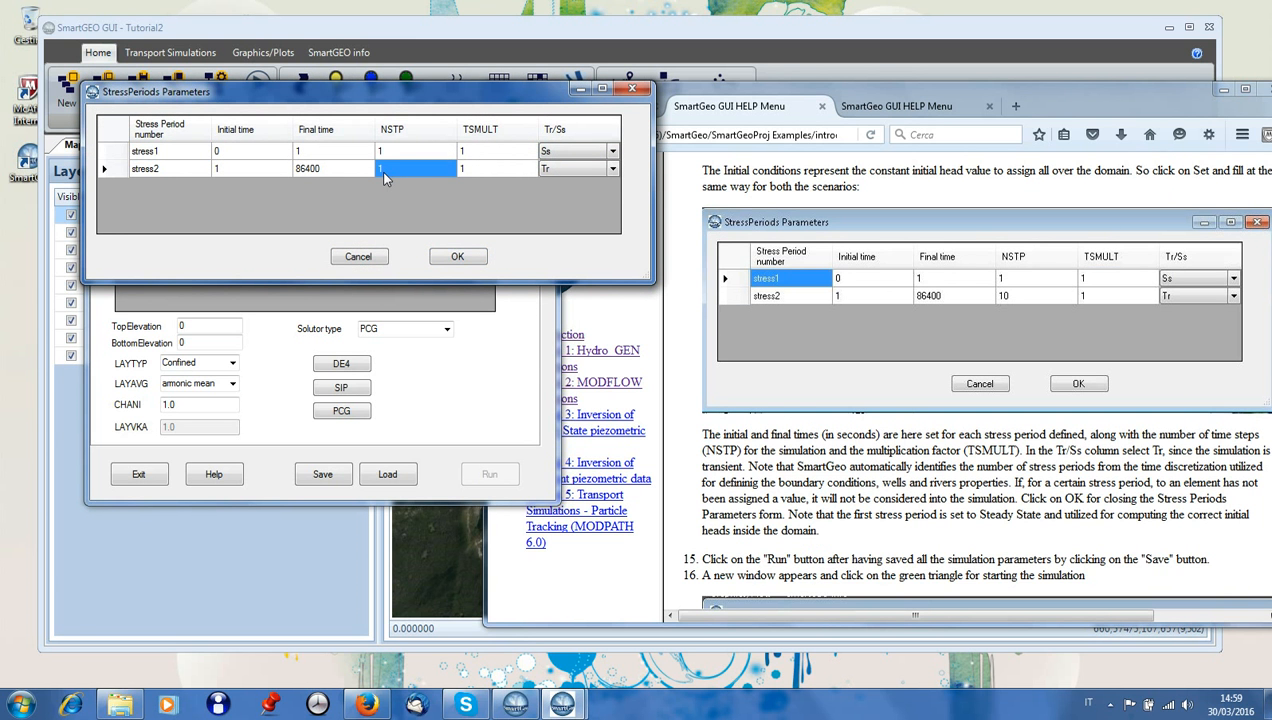
text(10)
click(448, 257)
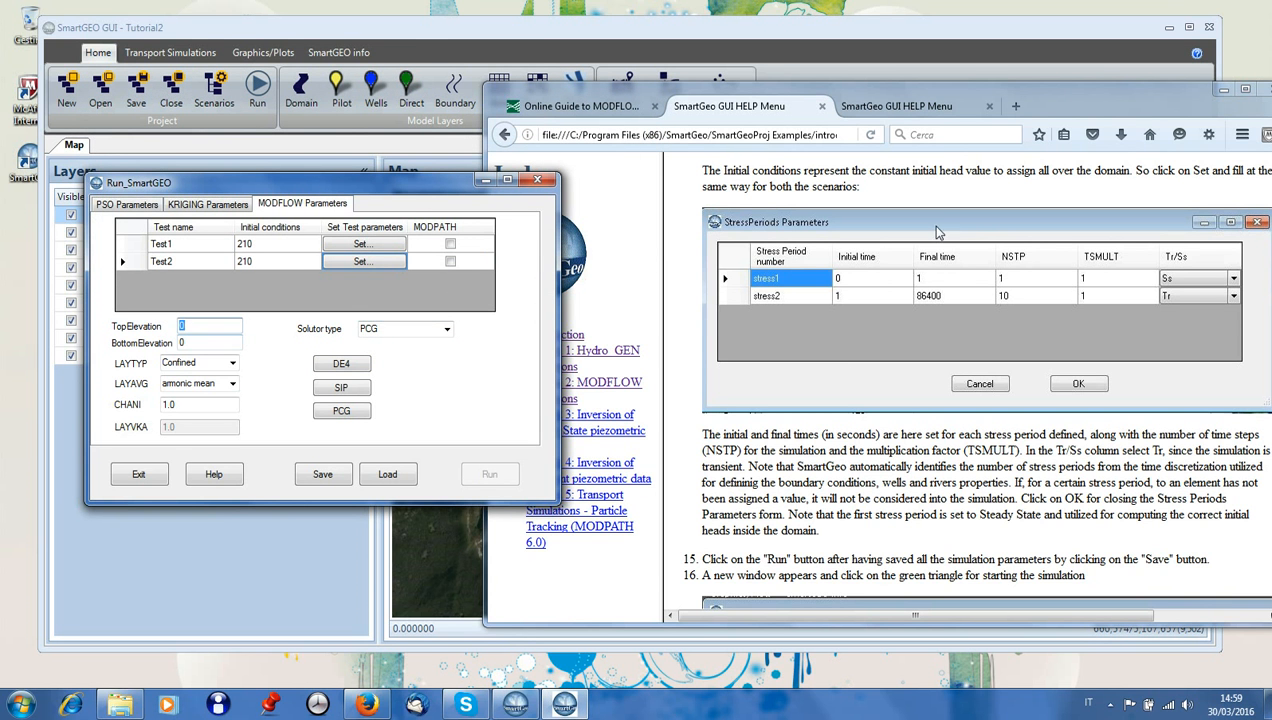
Set the MODFLOW top elevation to 210, the bottom elevation to 170 and LAYTYP to Convertible, as in the tutorial guide.
click(938, 85)
scroll(914, 246, up, 5)
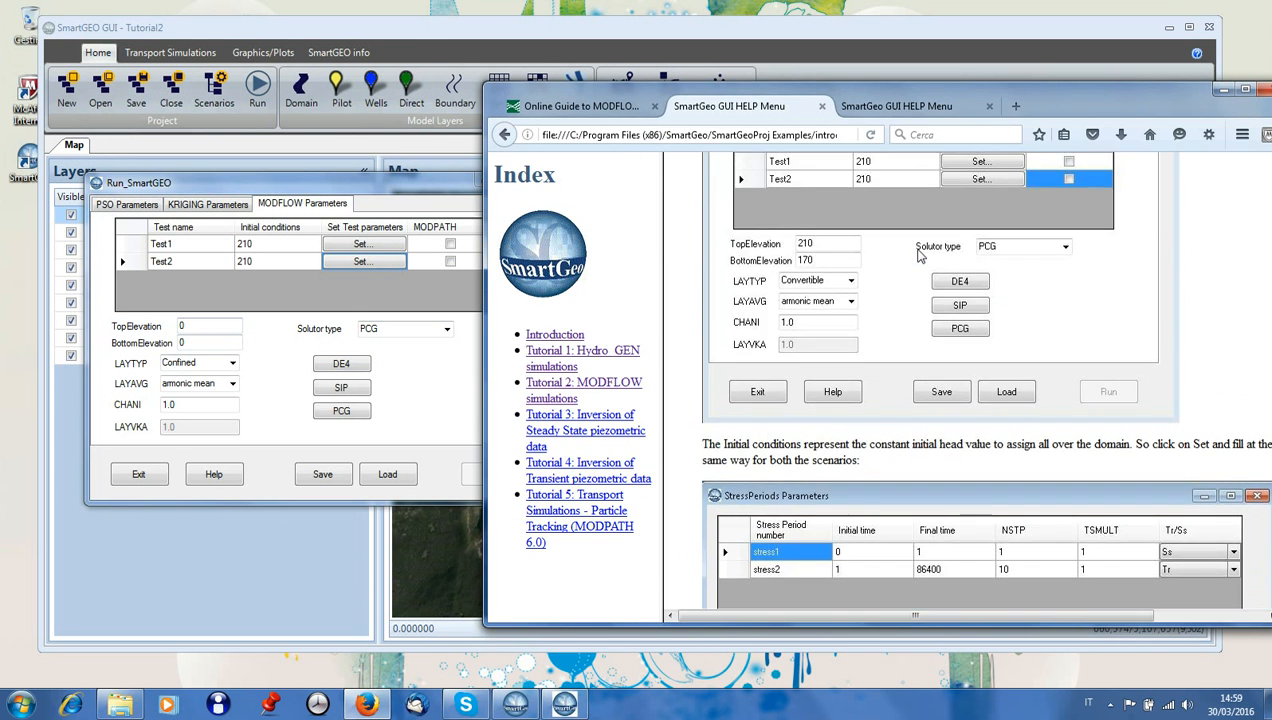
click(386, 185)
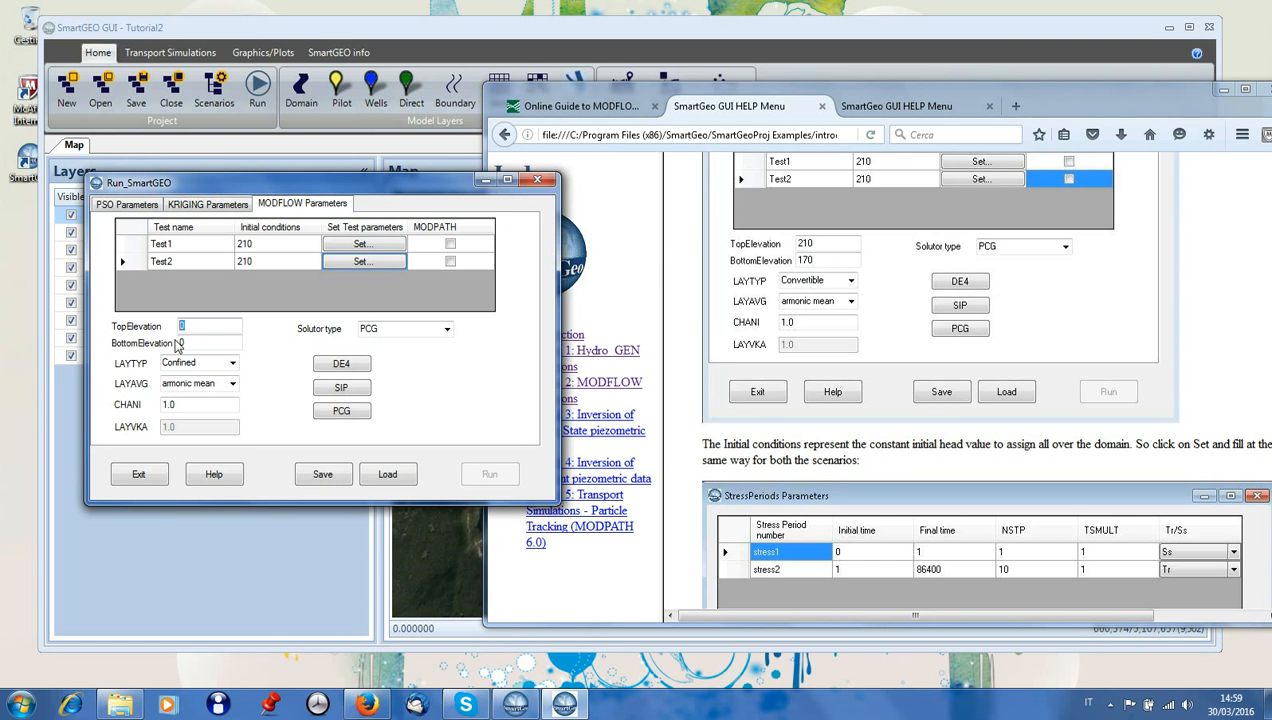
key(Tab)
click(205, 363)
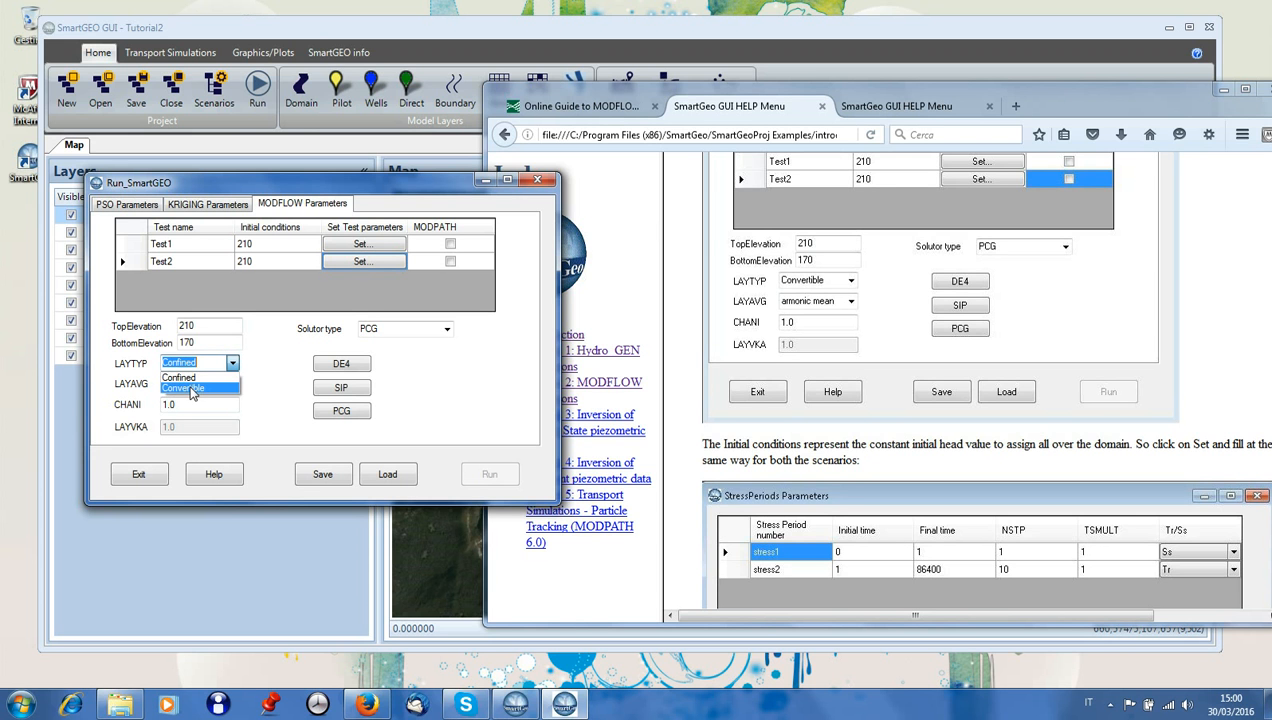
click(193, 390)
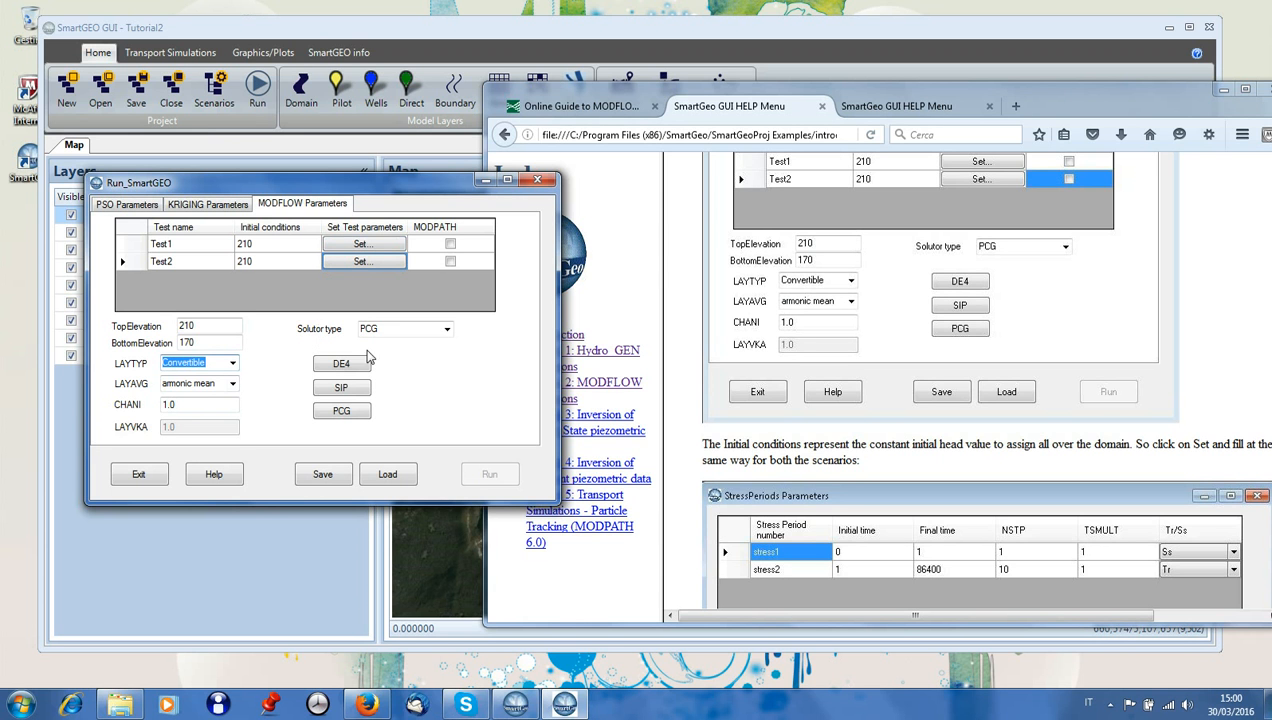
Save the run parameters as a file named settings in the Tutorial2 folder.
click(322, 476)
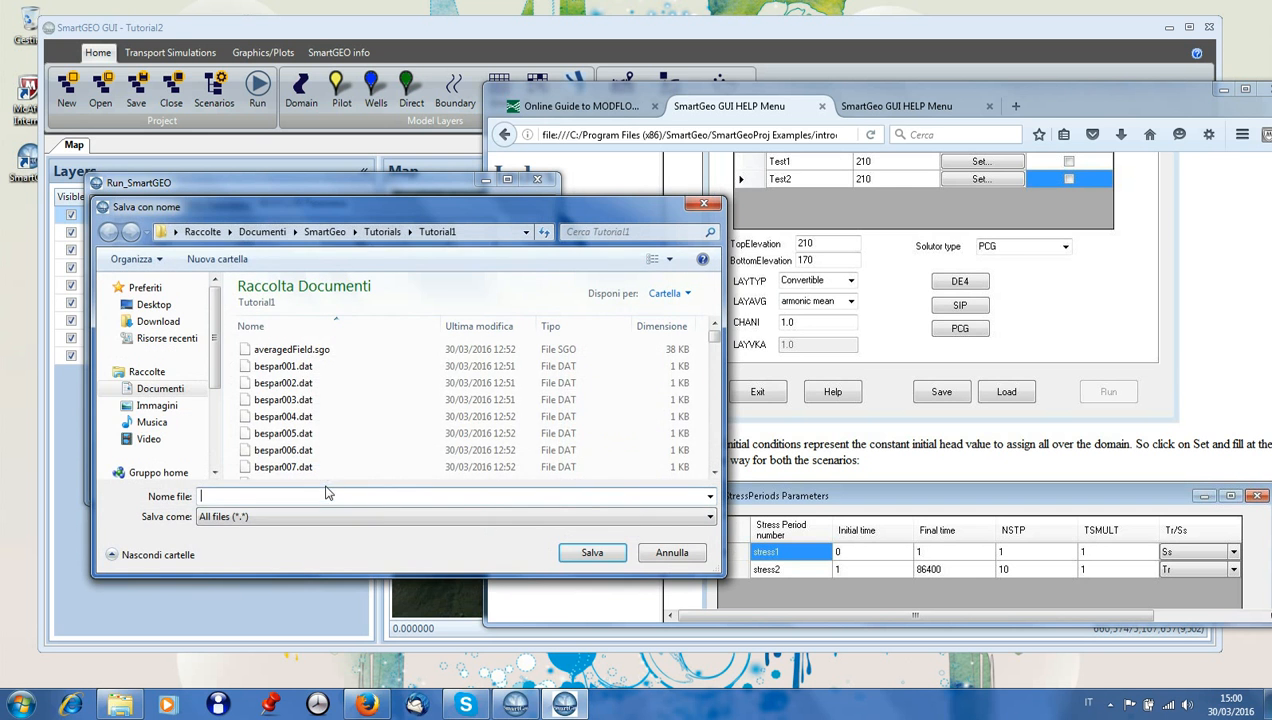
click(380, 232)
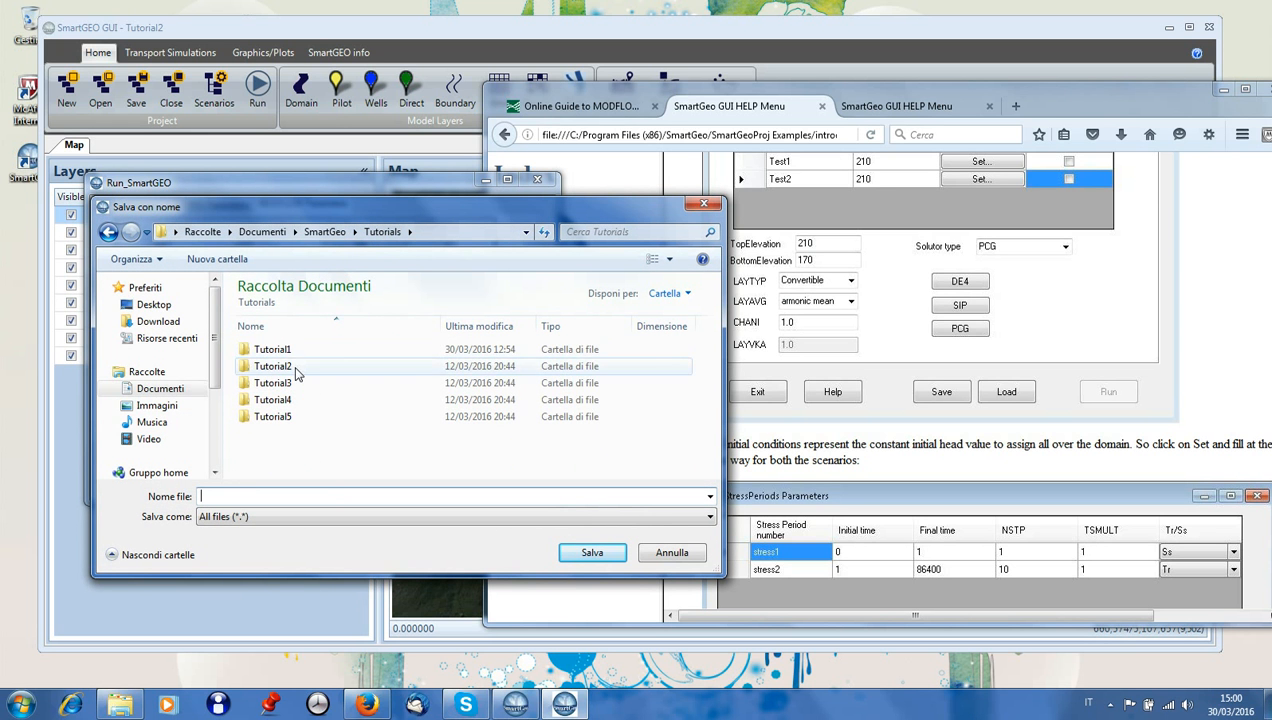
double_click(293, 366)
click(234, 494)
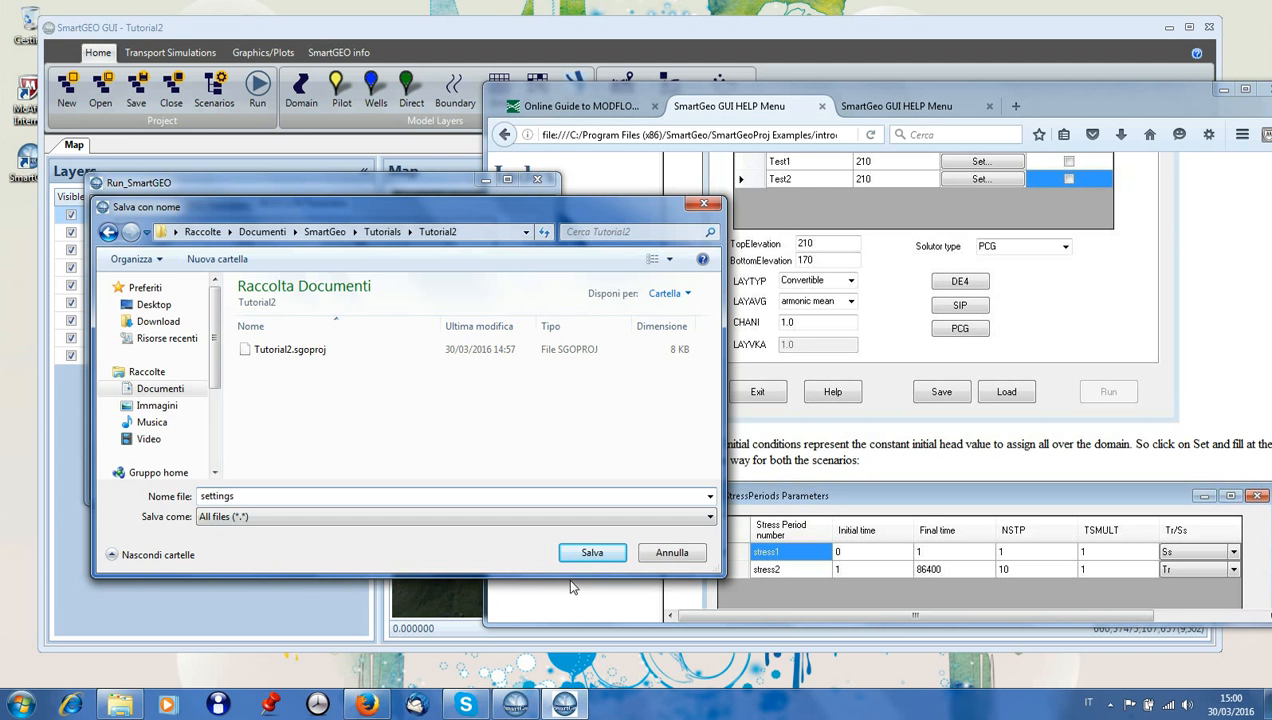
click(592, 552)
Run the simulation to completion and close the SmartGeo console.
click(480, 476)
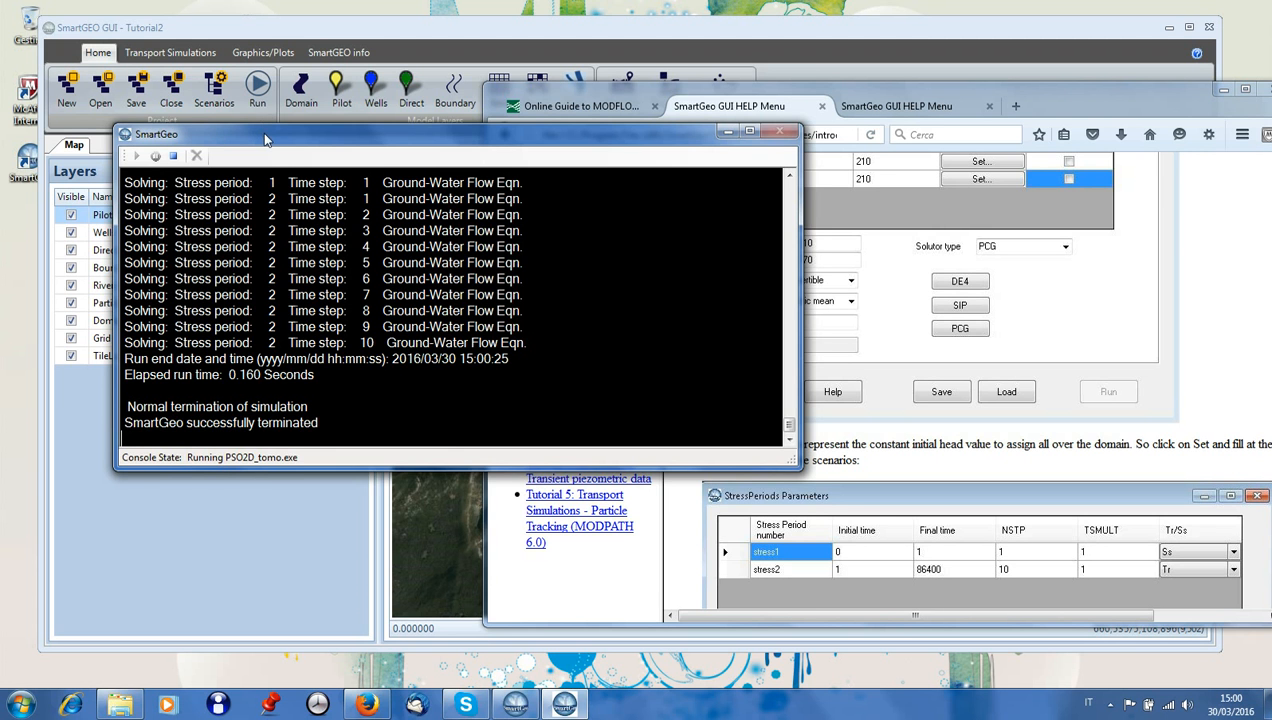
drag(267, 147, 267, 162)
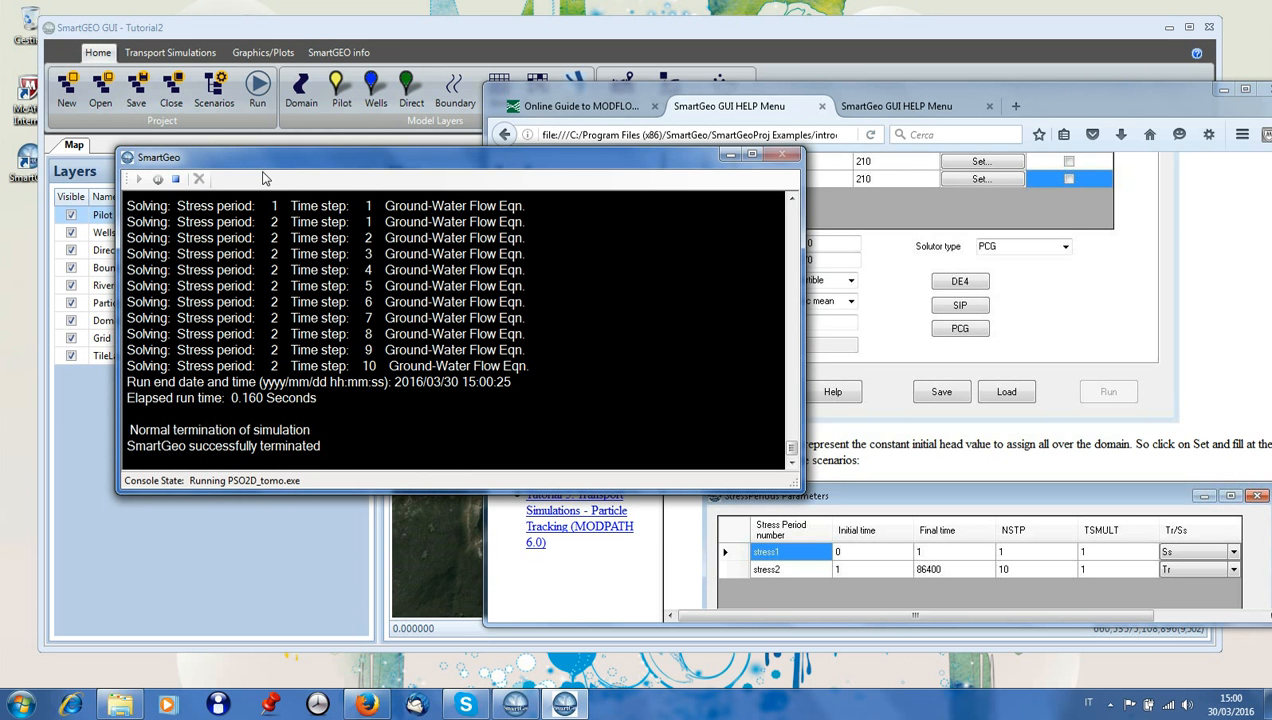
click(175, 178)
click(198, 178)
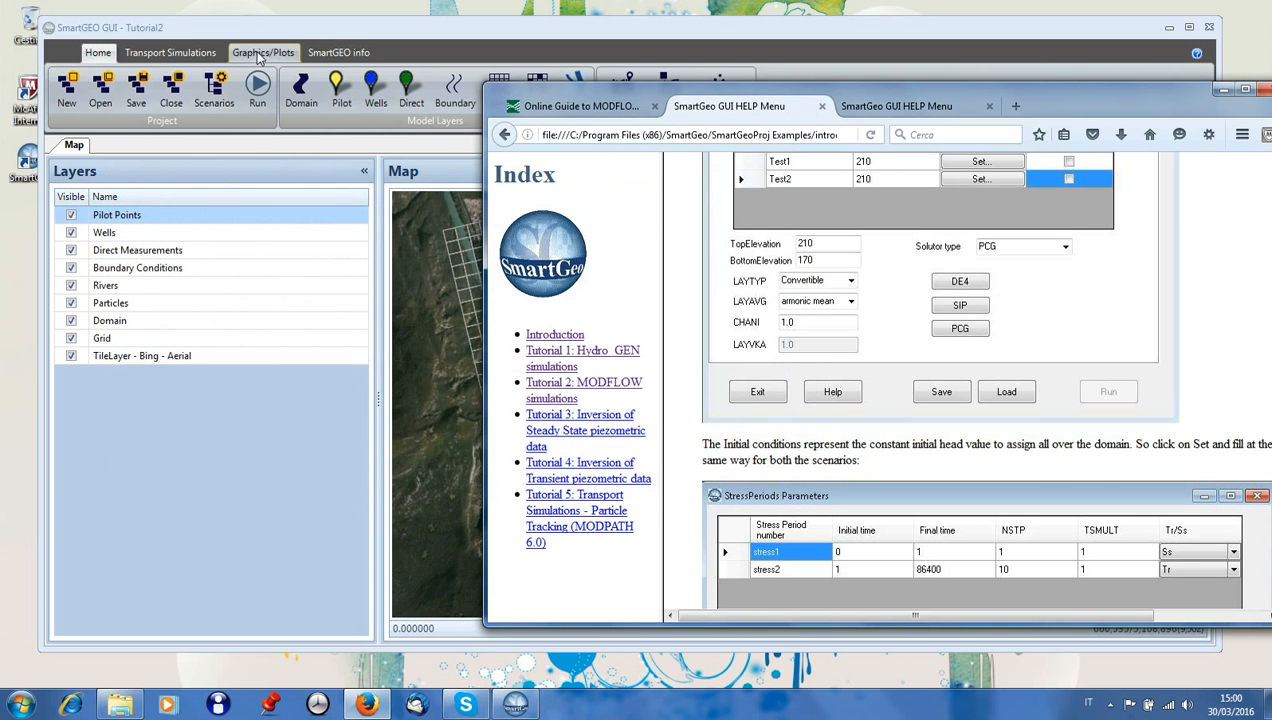
Open the result file output001Test1.sgo from the Tutorial2 folder as a results layer.
click(265, 36)
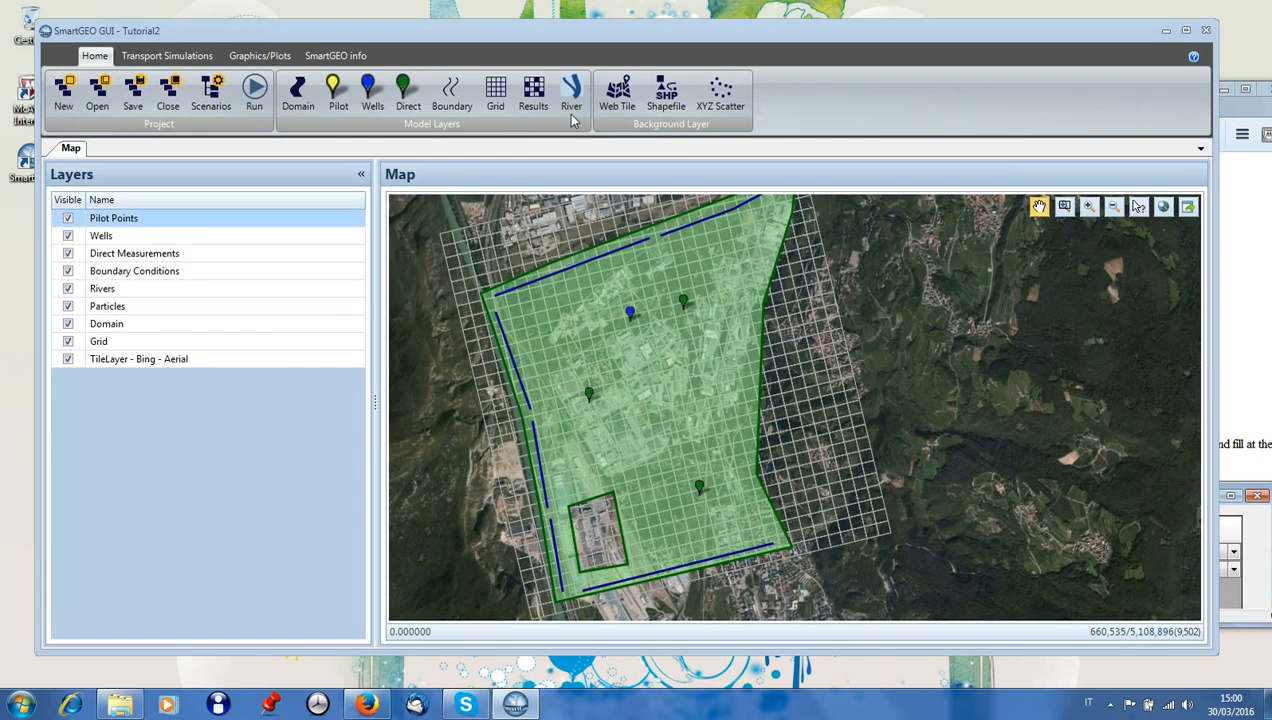
click(533, 93)
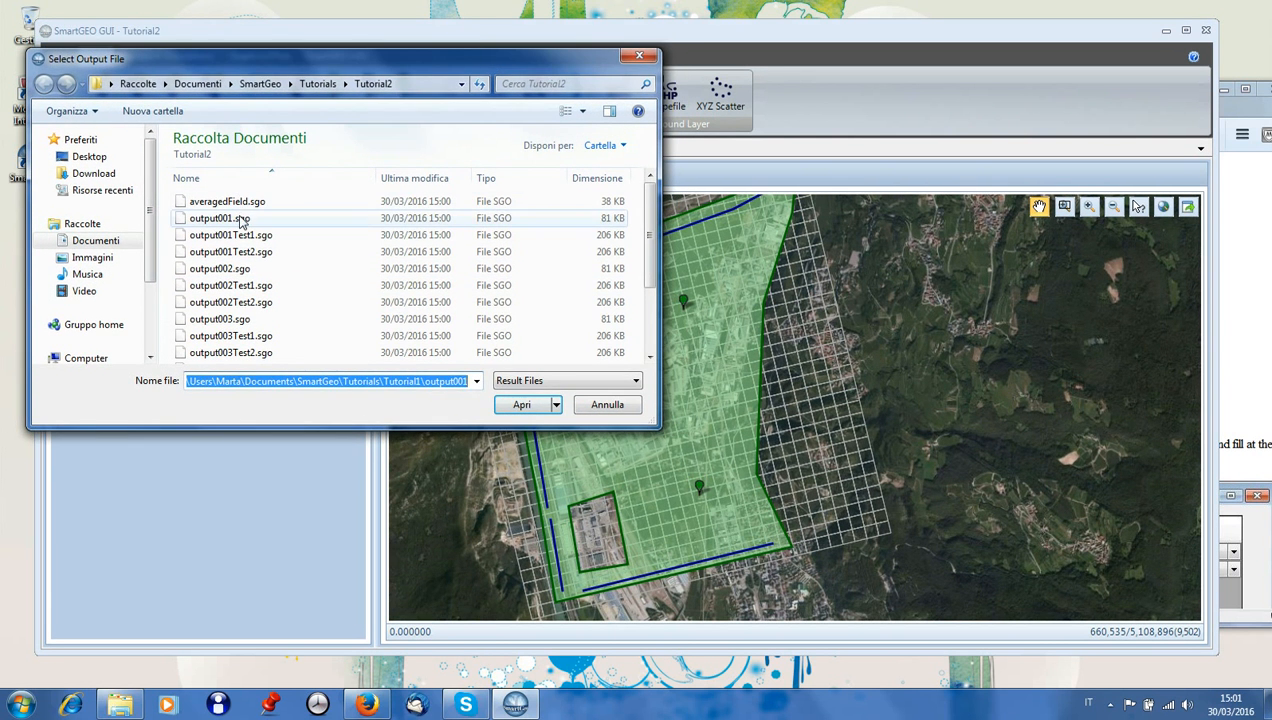
click(241, 220)
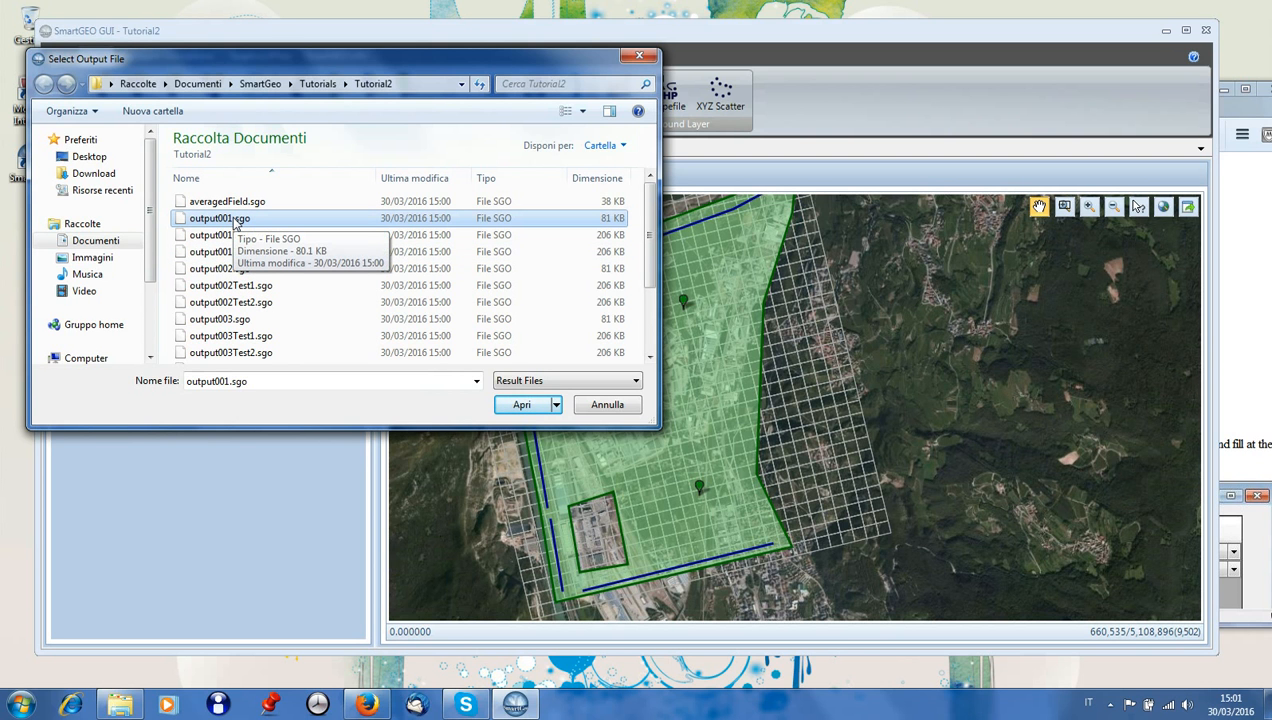
click(236, 222)
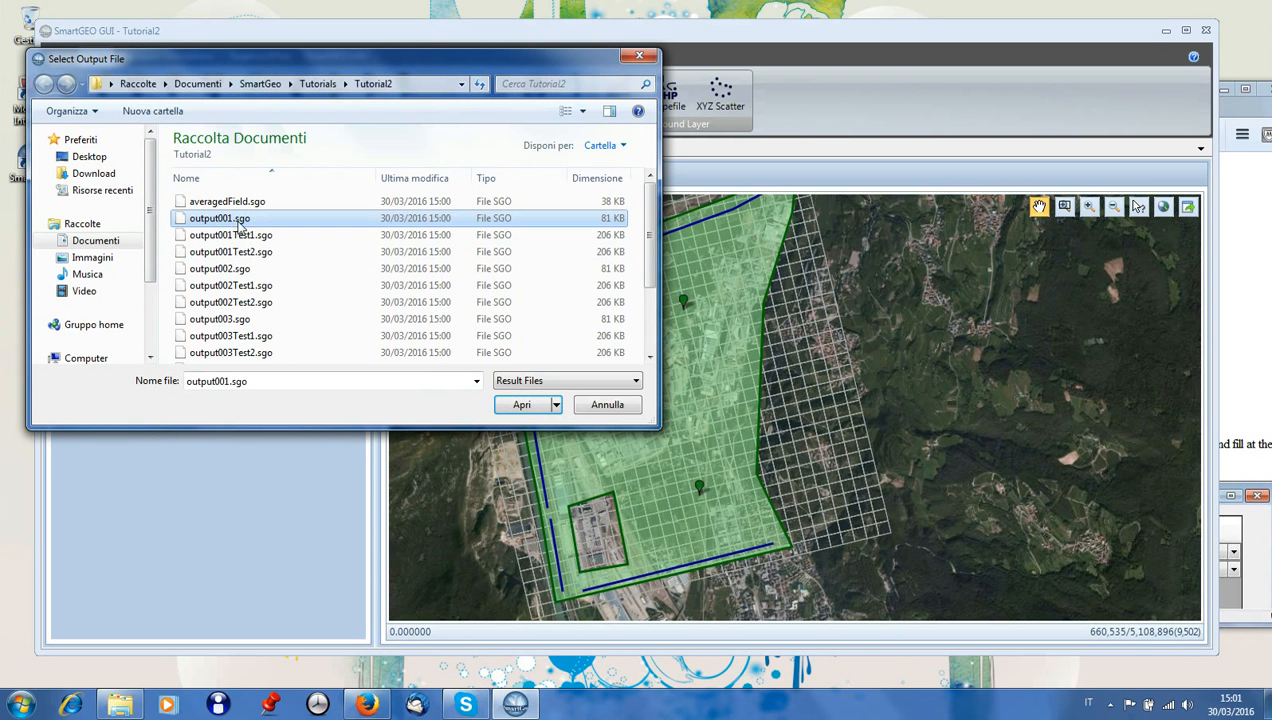
key(Escape)
click(222, 252)
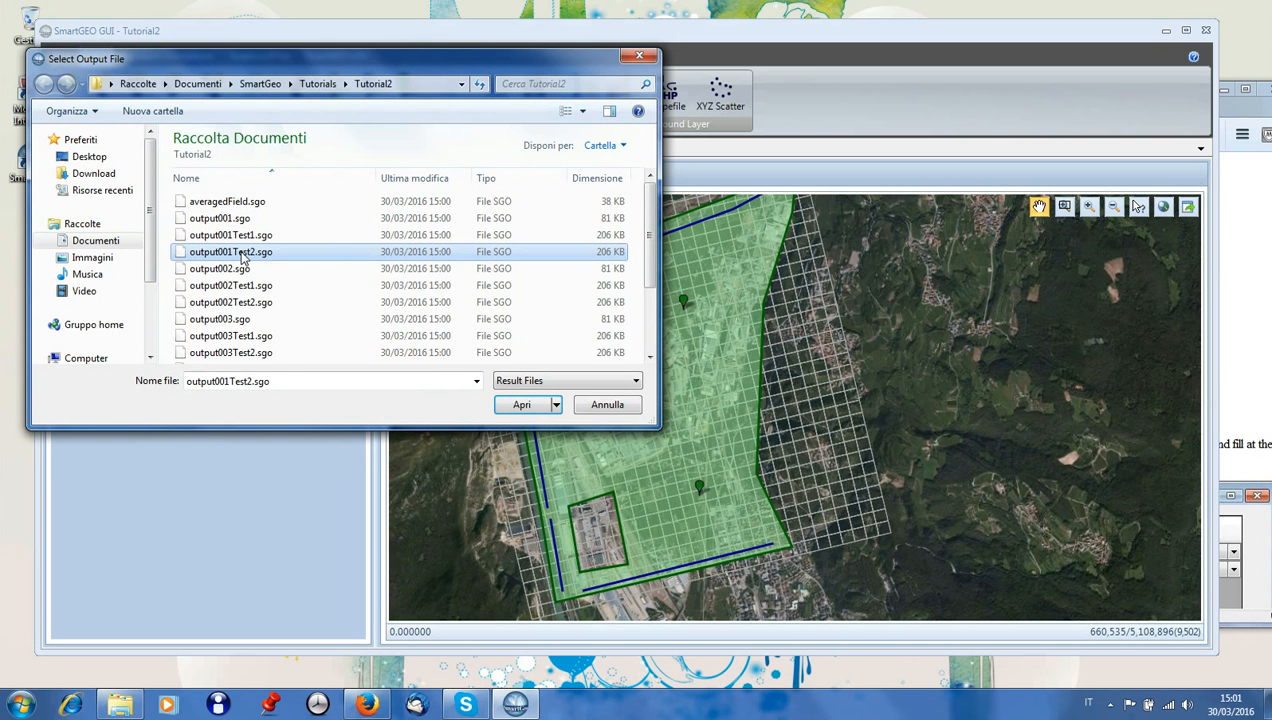
key(Up)
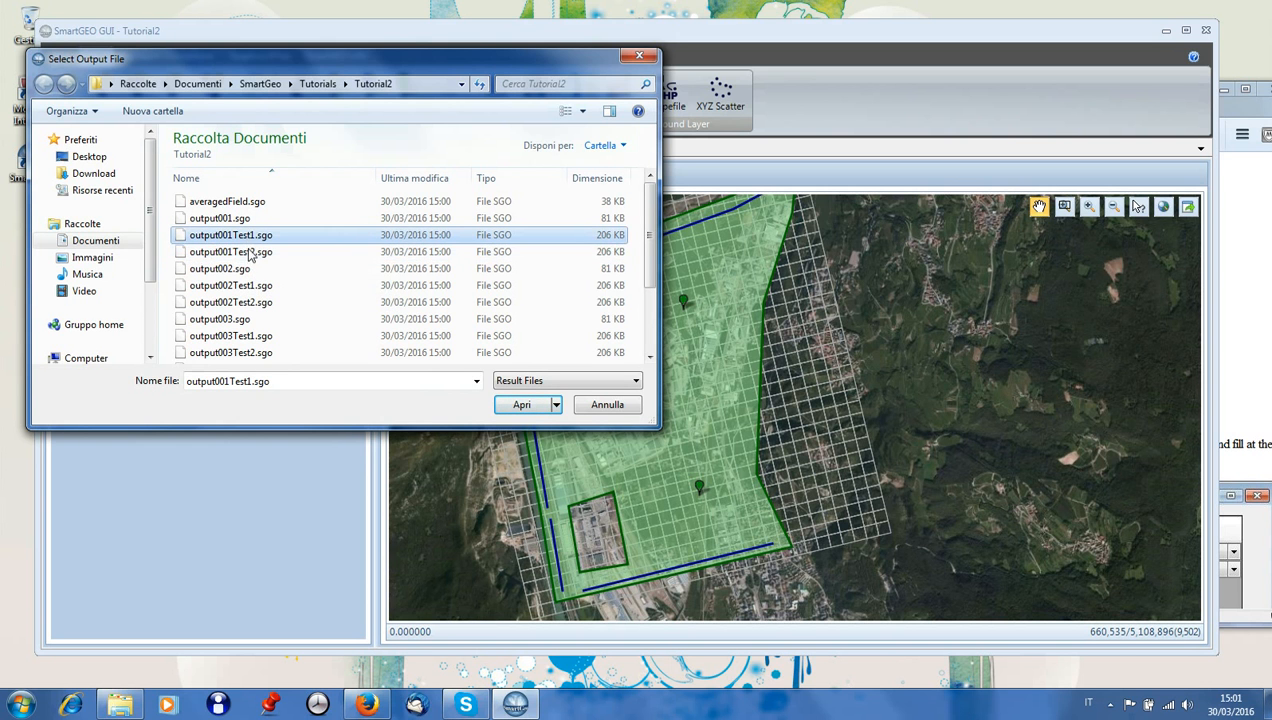
click(248, 254)
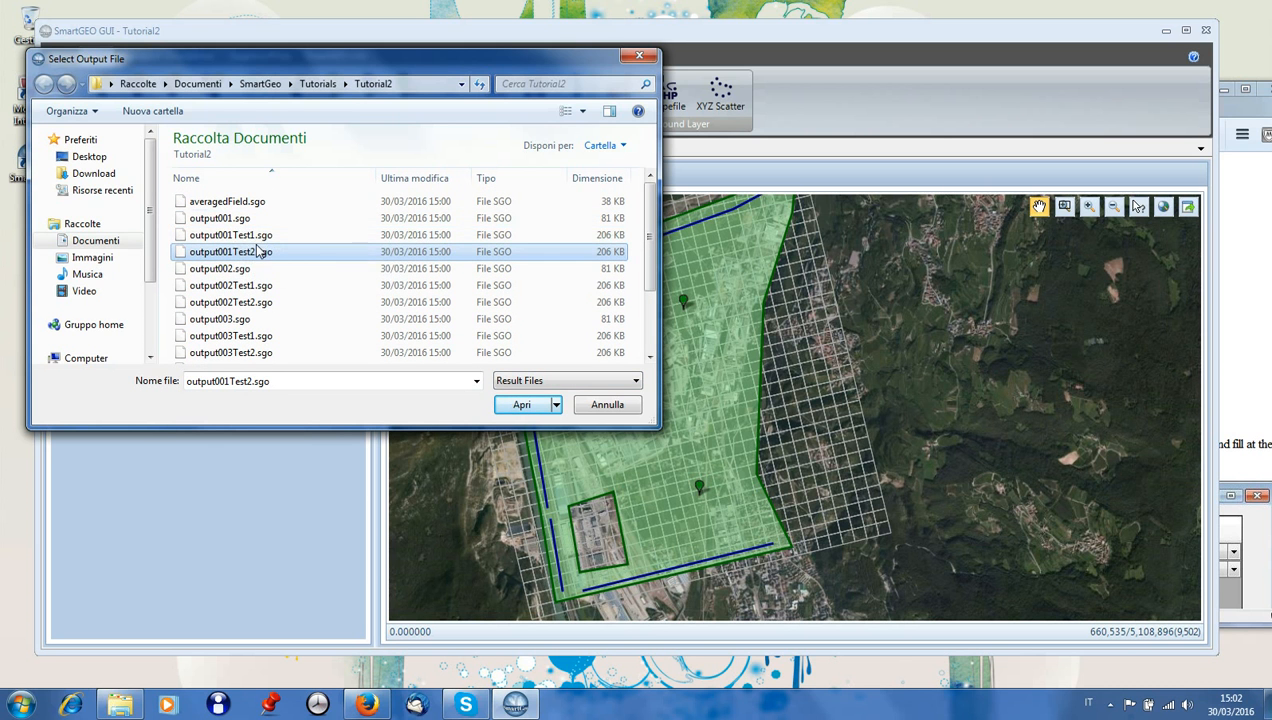
click(236, 237)
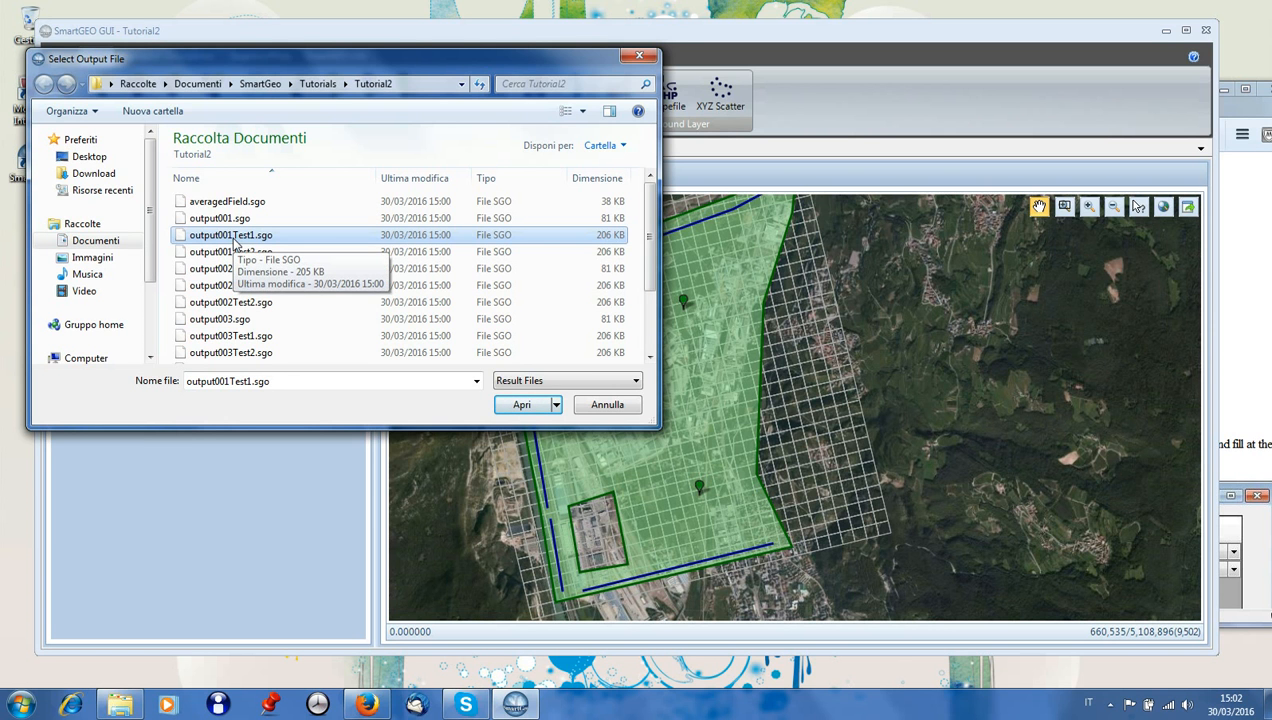
click(521, 405)
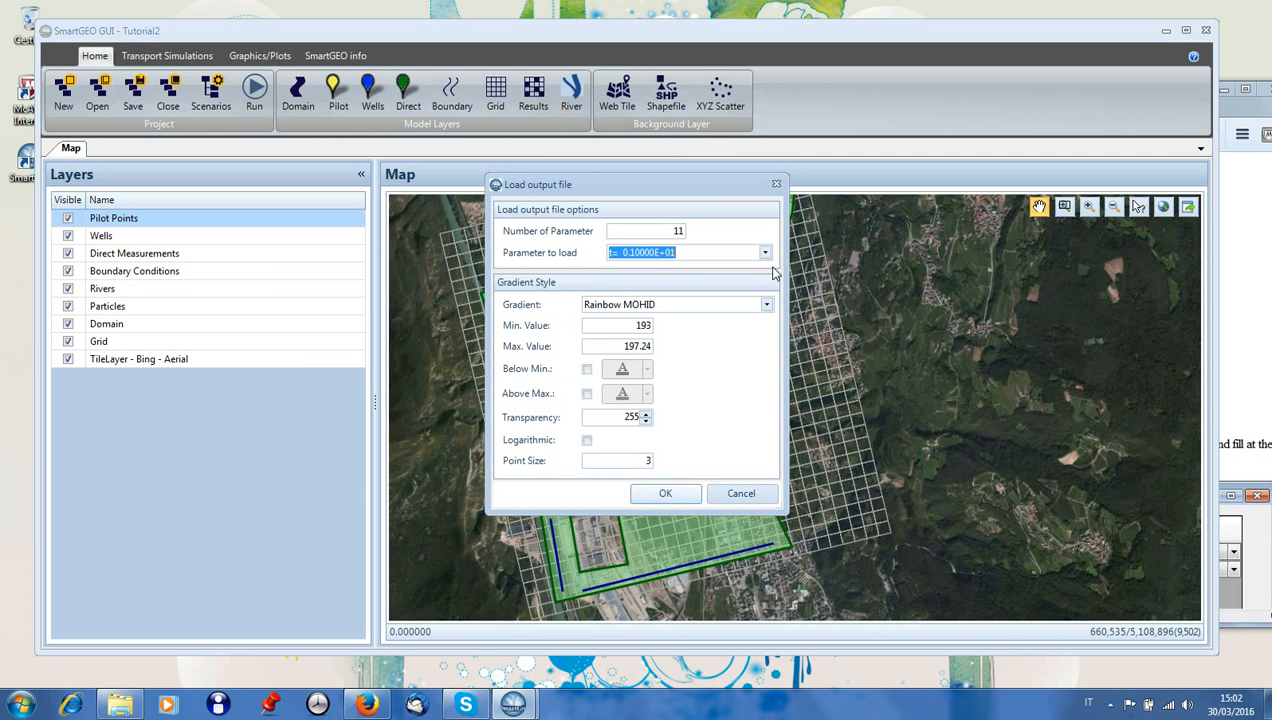
Load the results for t= 0.86400E+05 onto the map with the Rainbow MOHID gradient.
click(765, 253)
scroll(777, 314, down, 1)
scroll(777, 314, down, 1)
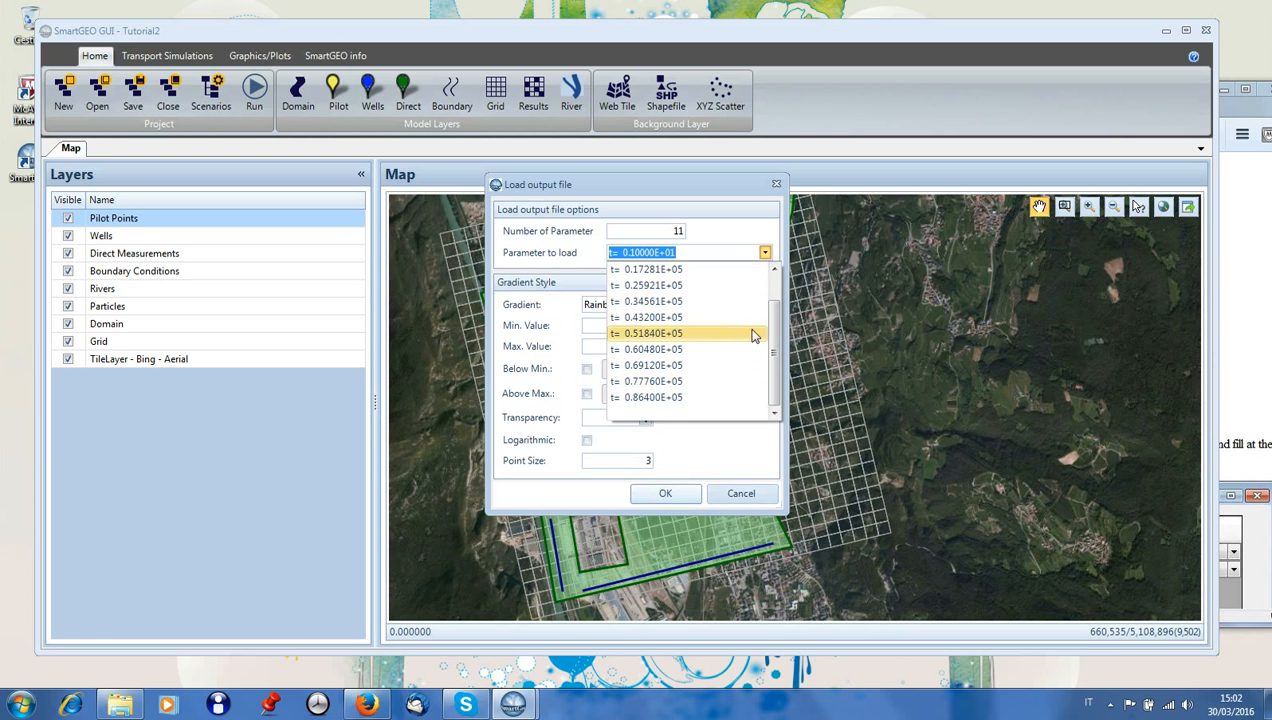
scroll(778, 336, up, 2)
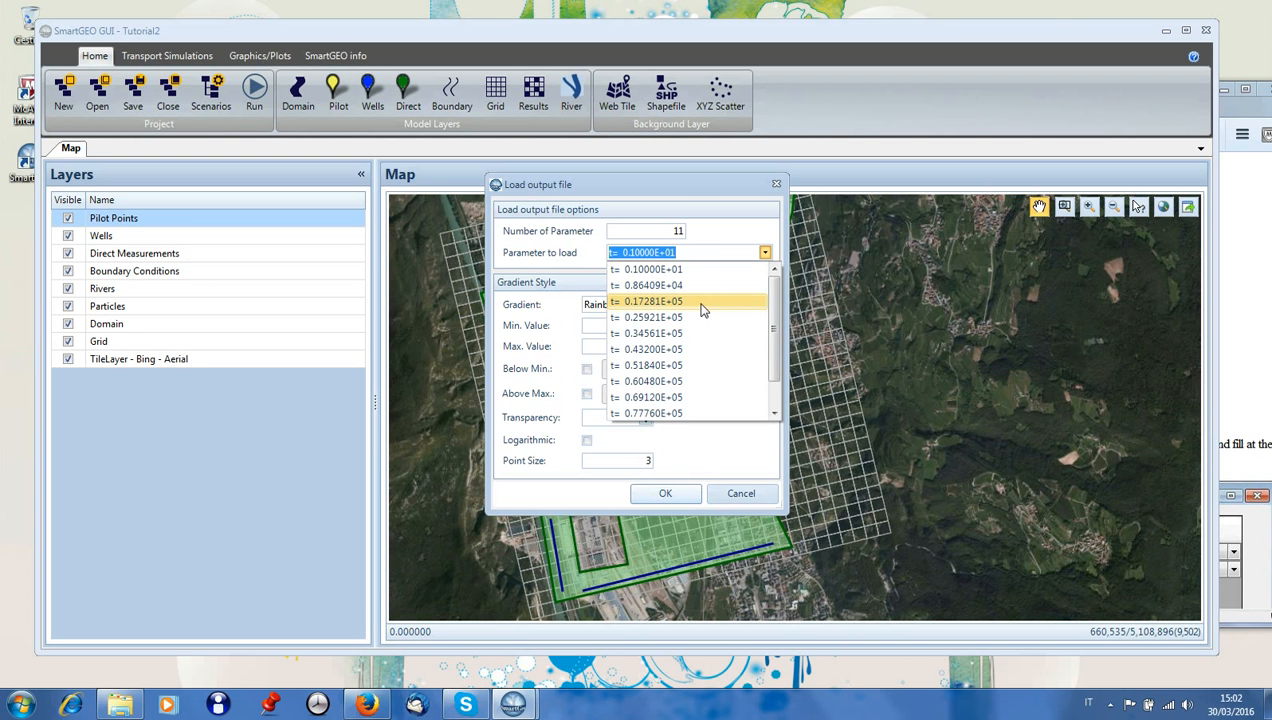
scroll(716, 326, down, 3)
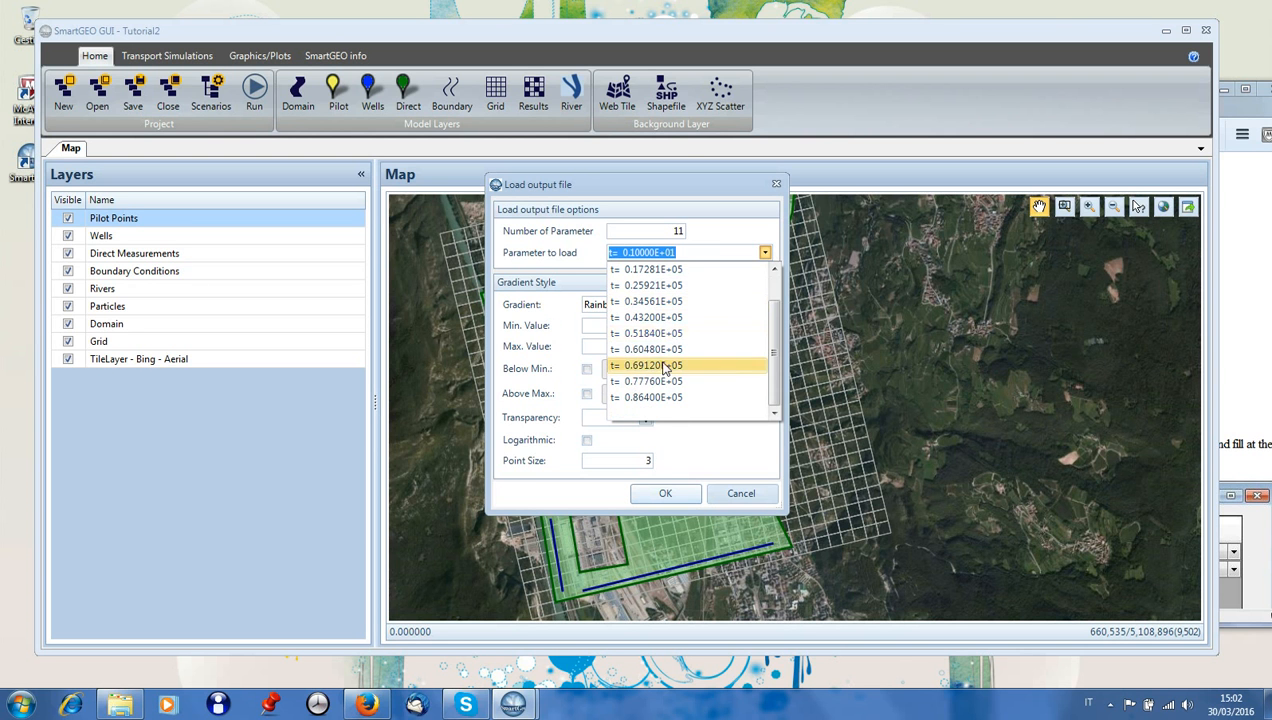
click(702, 321)
click(766, 305)
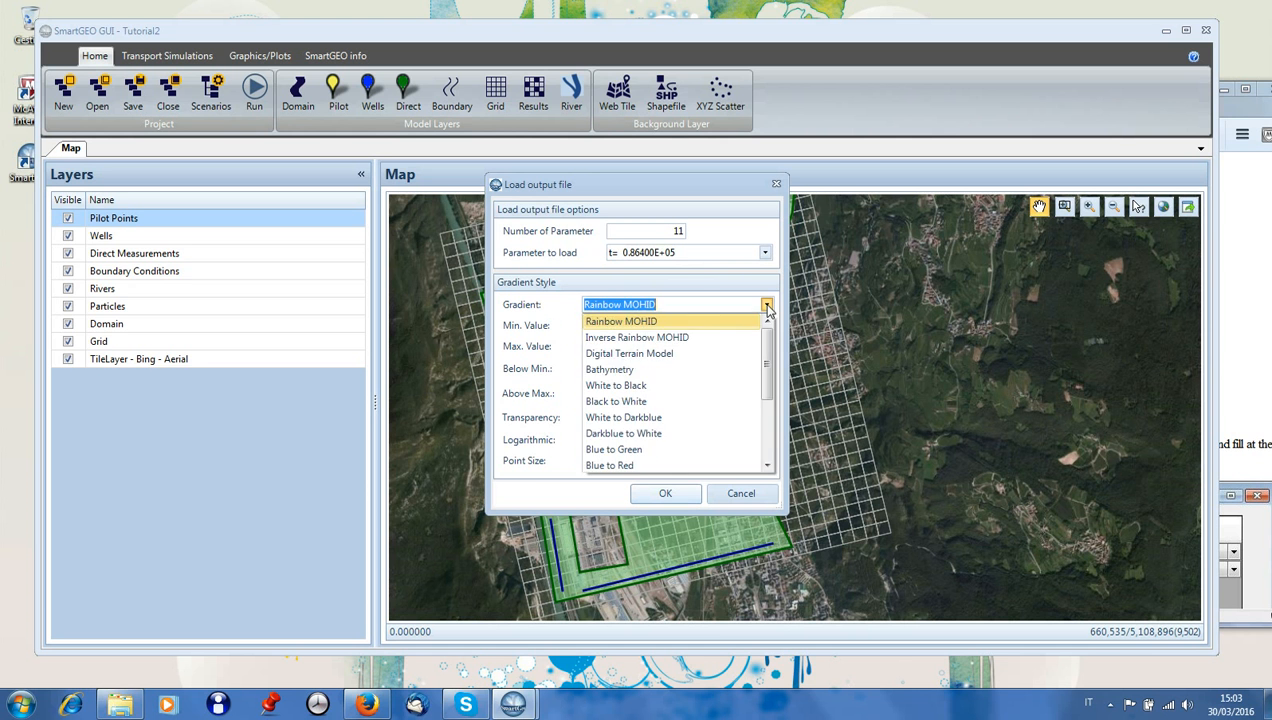
click(766, 306)
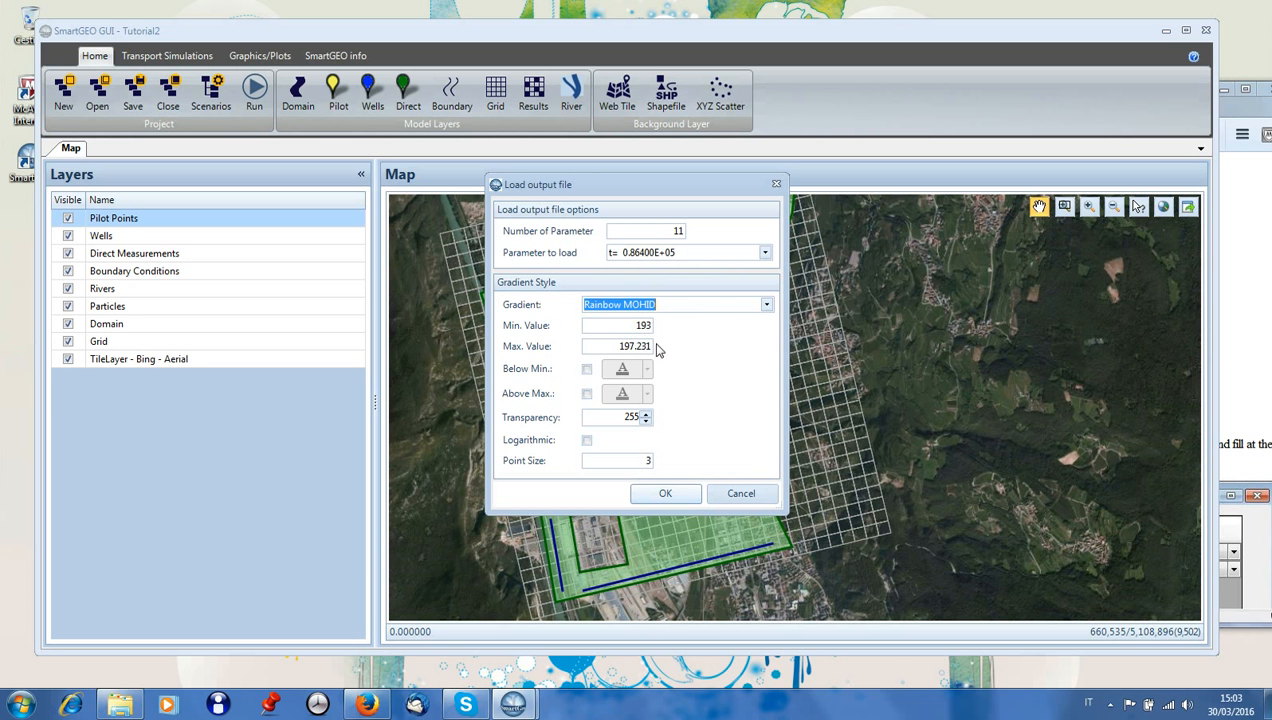
click(672, 492)
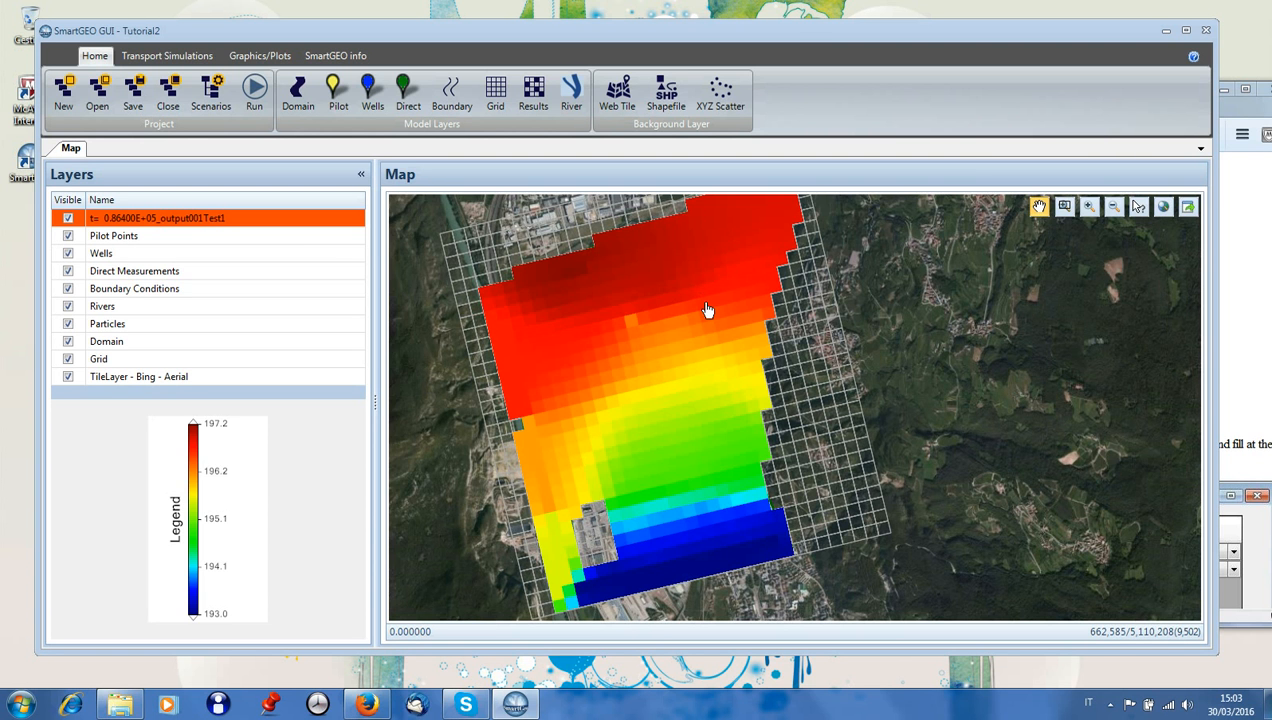
drag(704, 307, 683, 305)
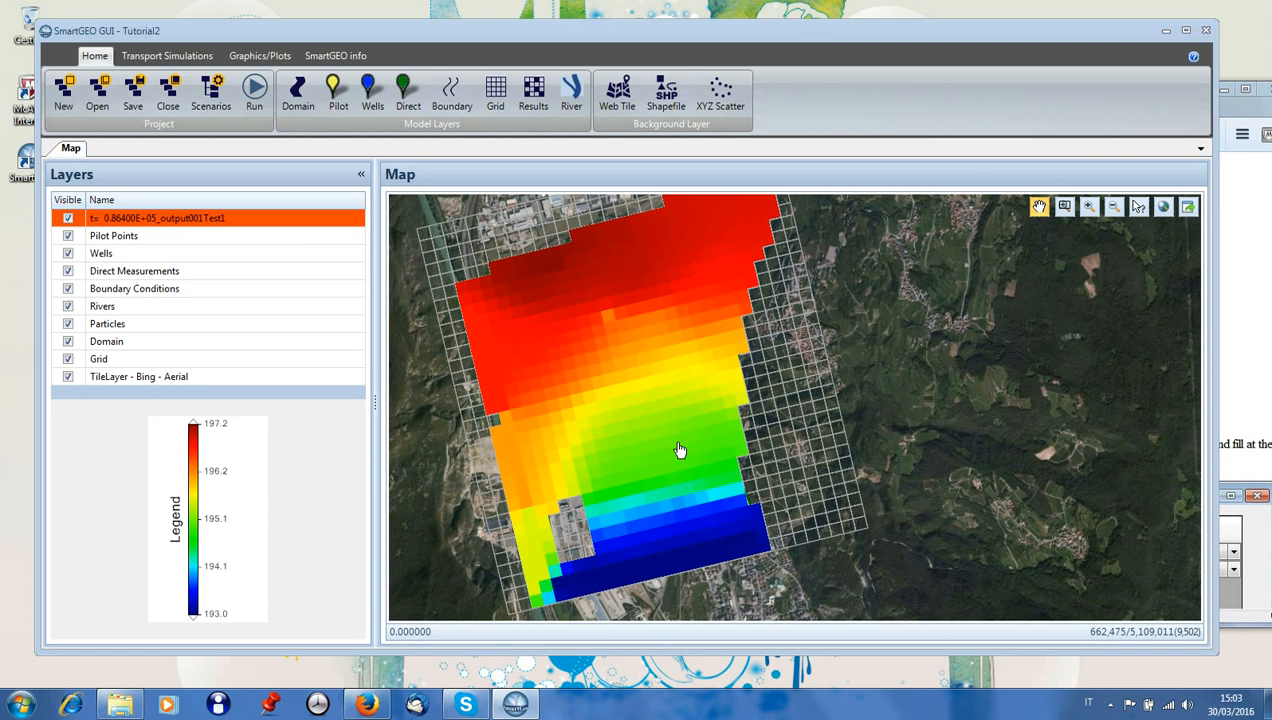
drag(684, 446, 693, 447)
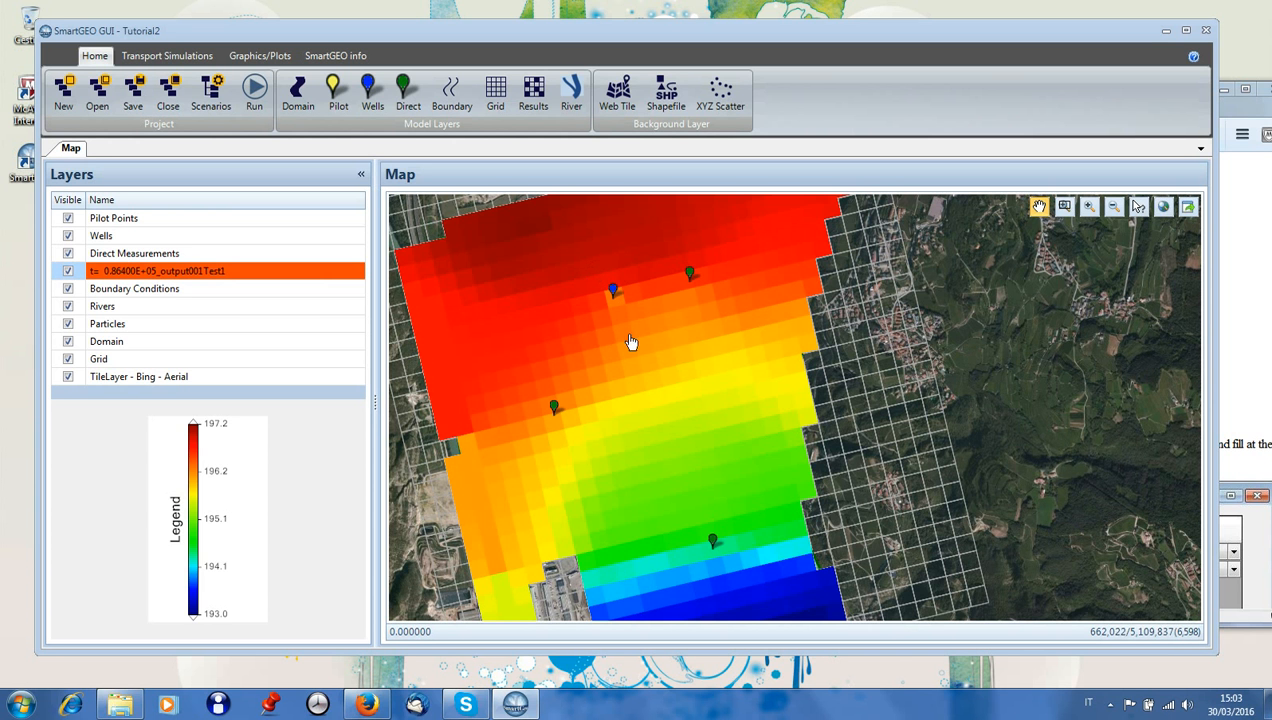
scroll(650, 366, down, 2)
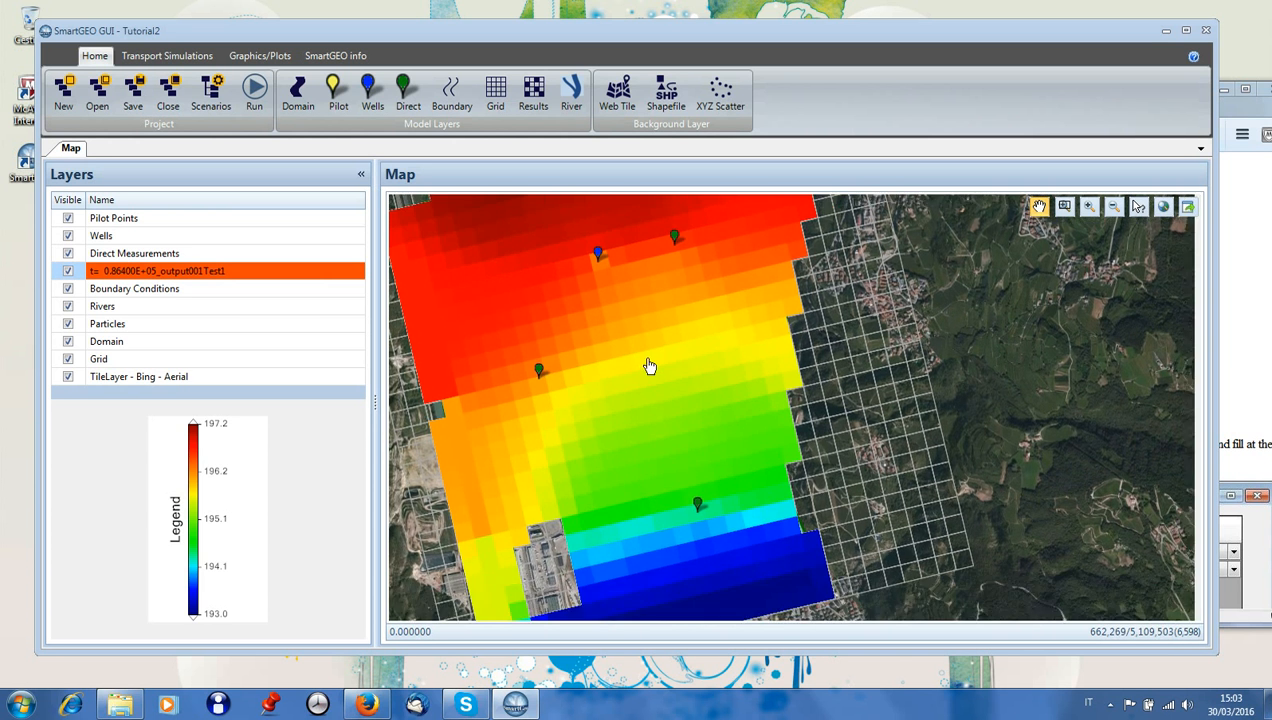
right_click(217, 271)
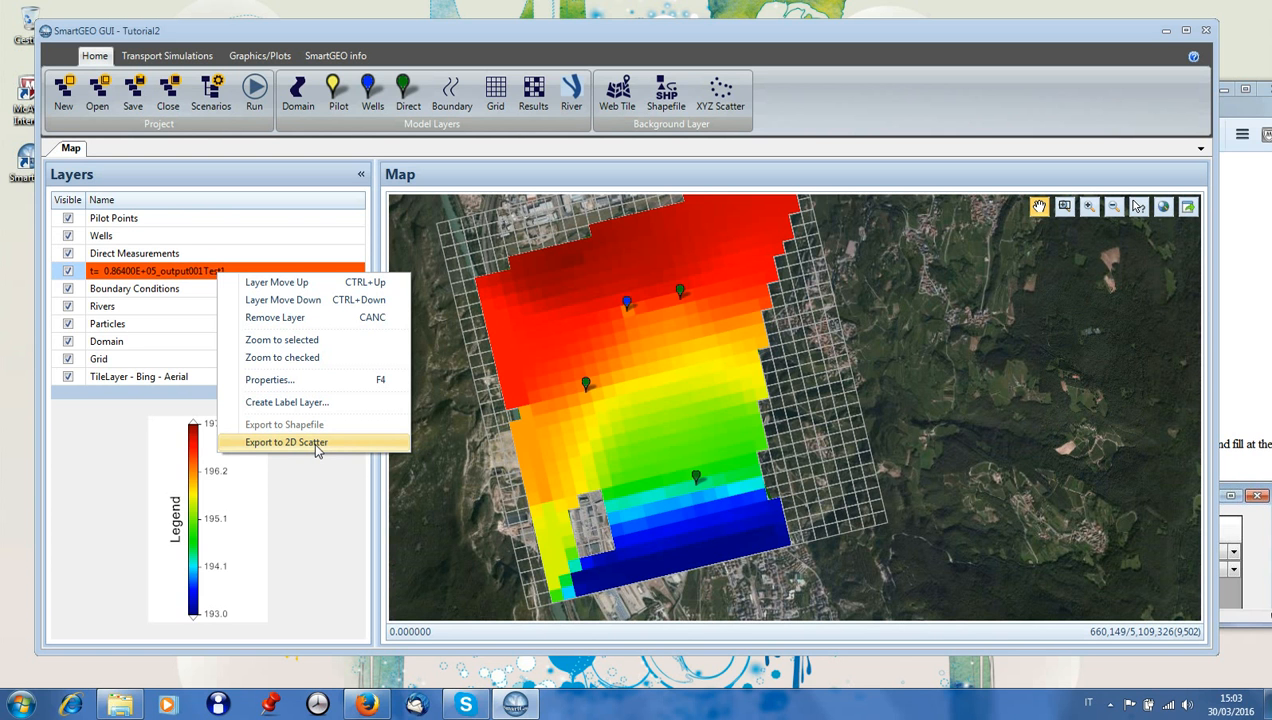
click(316, 442)
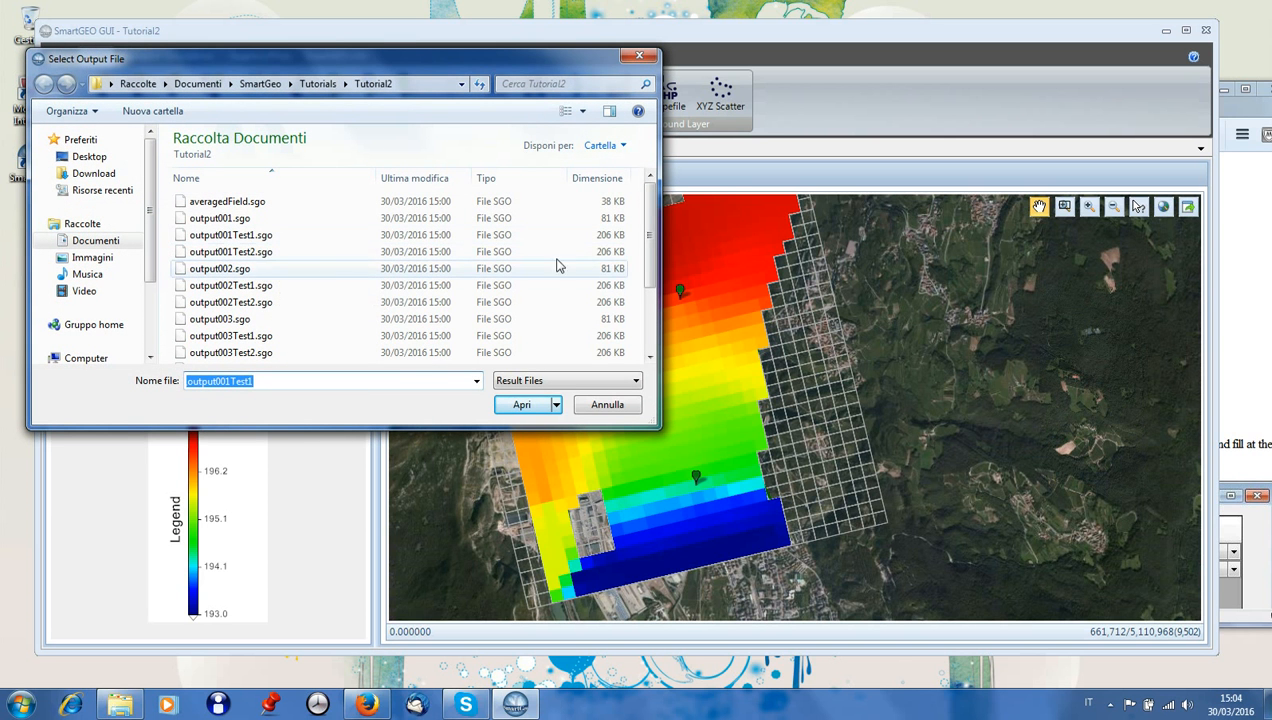
Open the result file output004Test1.sgo from the Tutorial2 folder as another results layer.
drag(652, 262, 657, 334)
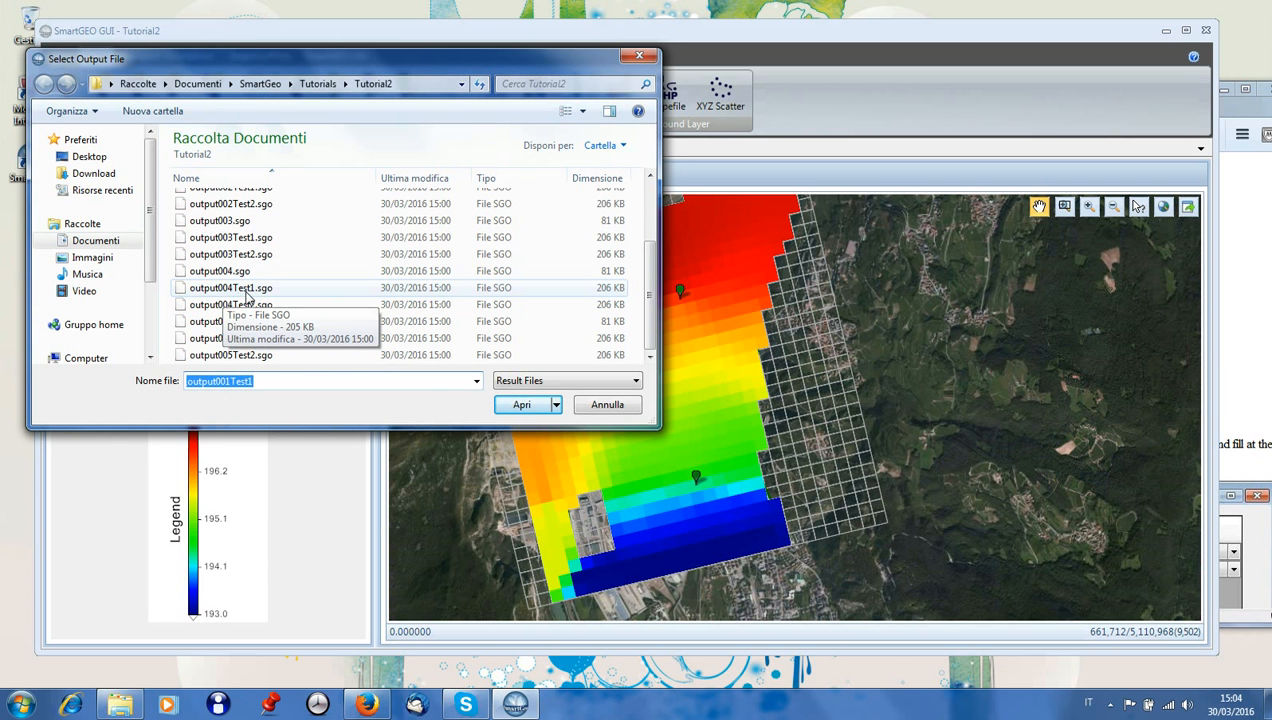
click(245, 289)
click(518, 410)
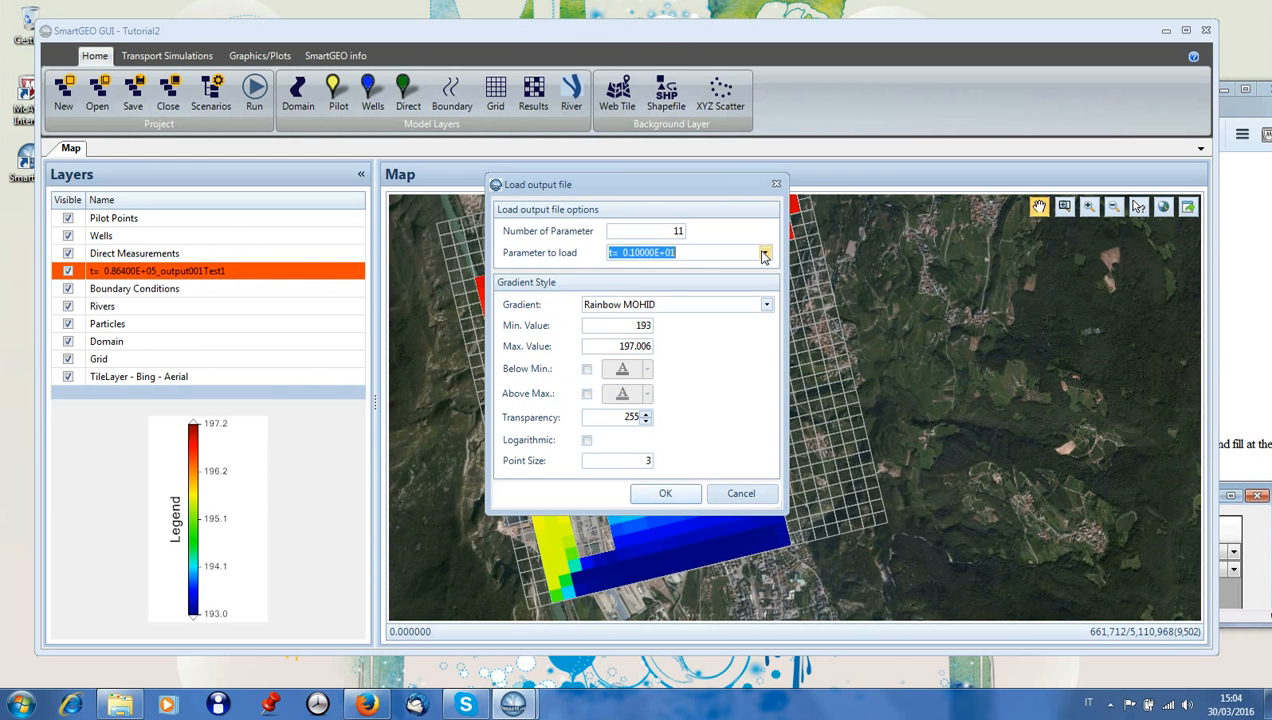
Load the t= 0.86400E+05 results of output004Test1 onto the map with the Rainbow MOHID gradient.
click(756, 252)
scroll(768, 305, down, 1)
click(655, 412)
click(665, 493)
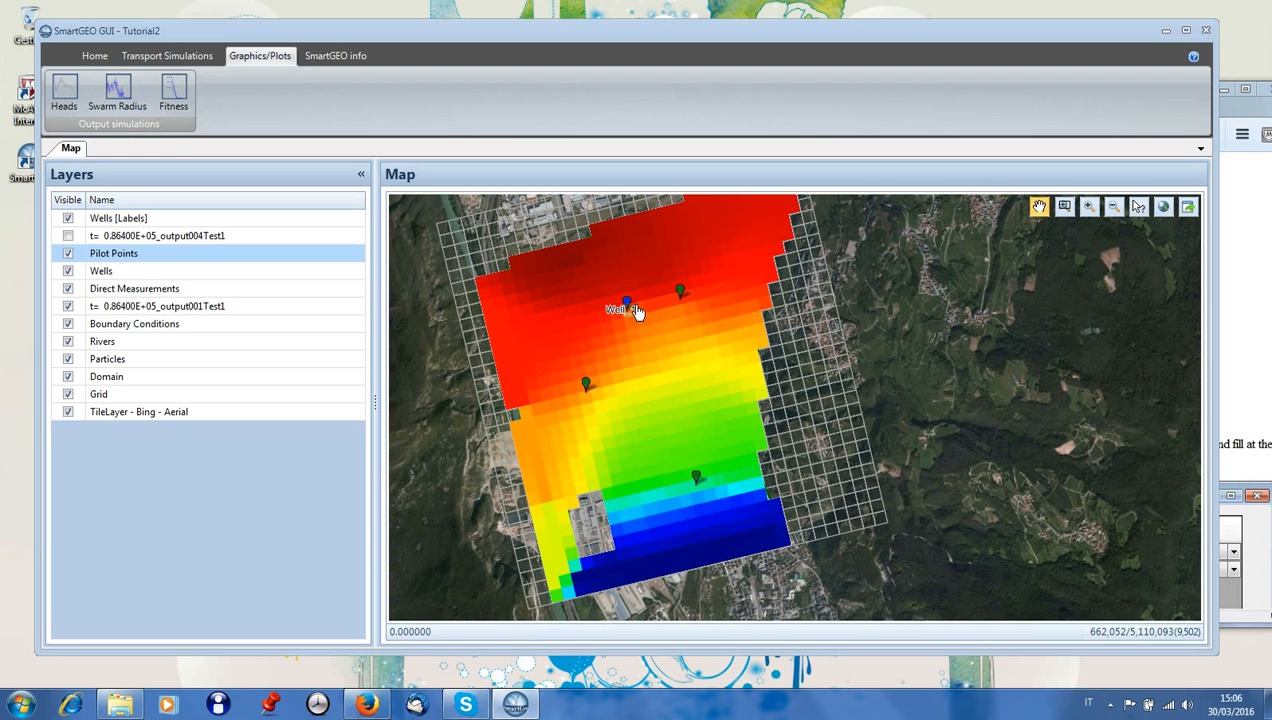
Open the data file hsim00001.dat from the Tutorial2 folder for a heads plot.
click(63, 100)
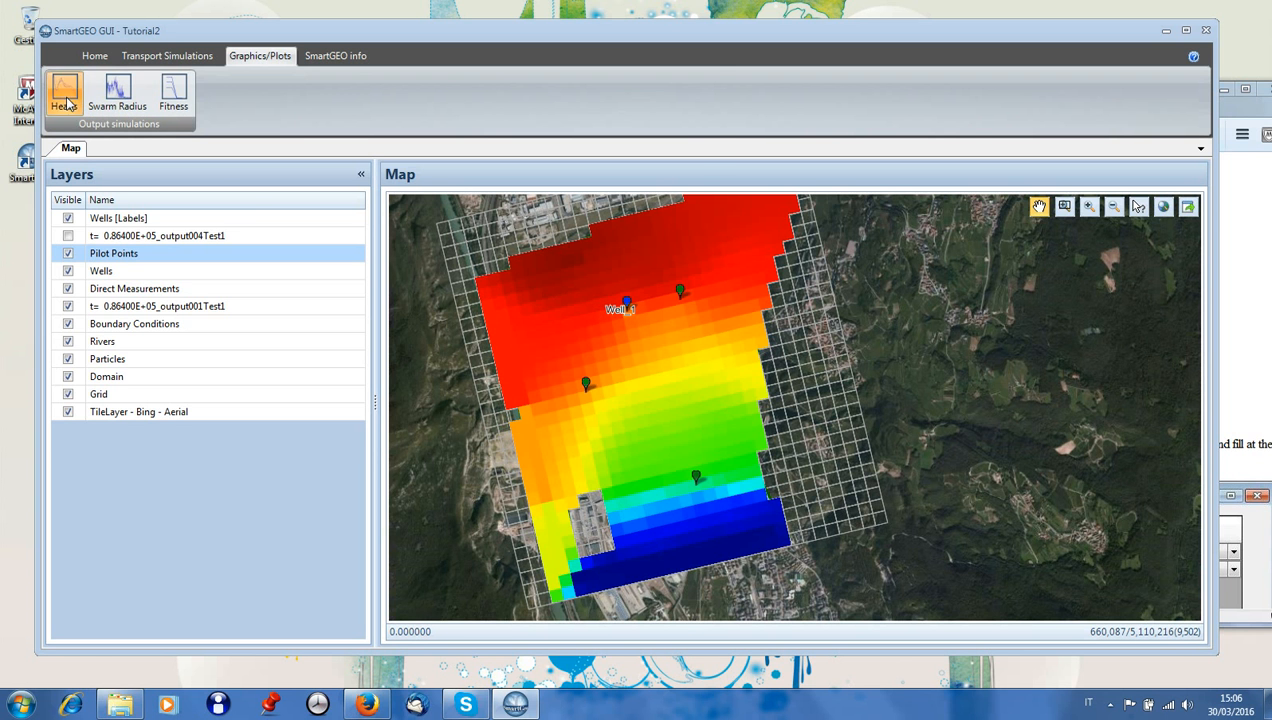
drag(241, 89, 250, 97)
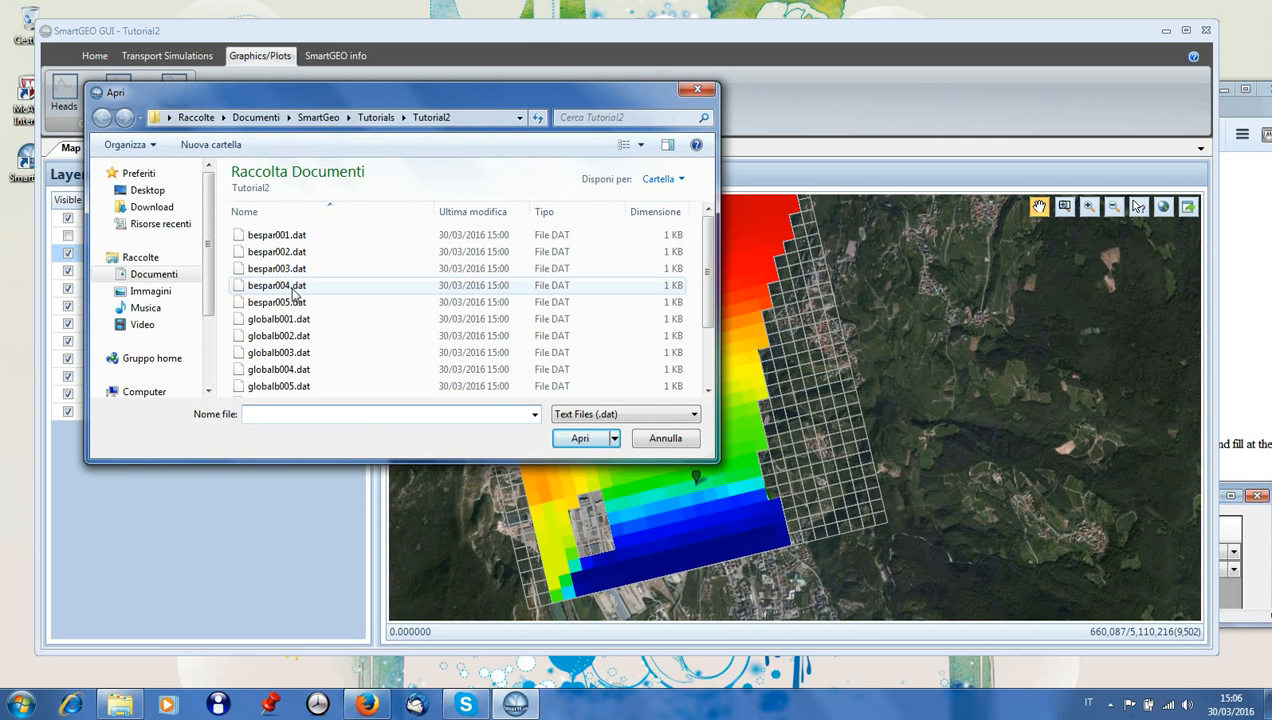
scroll(706, 305, down, 2)
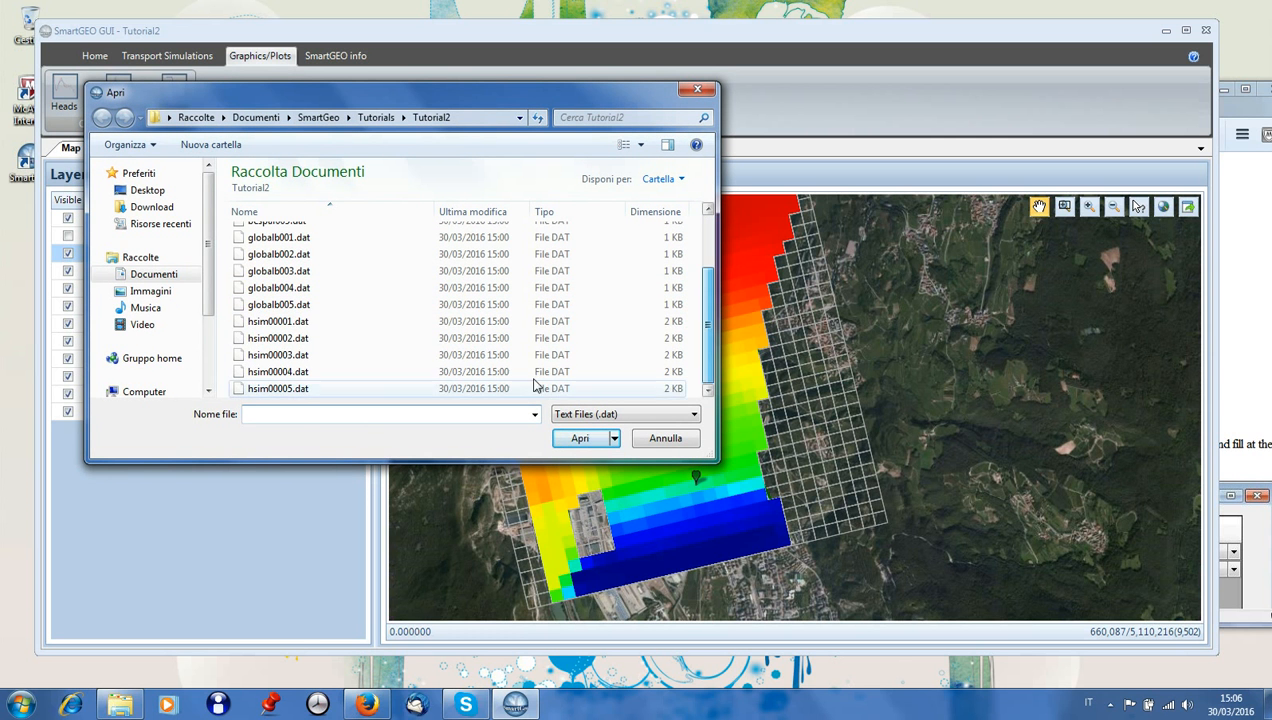
click(294, 326)
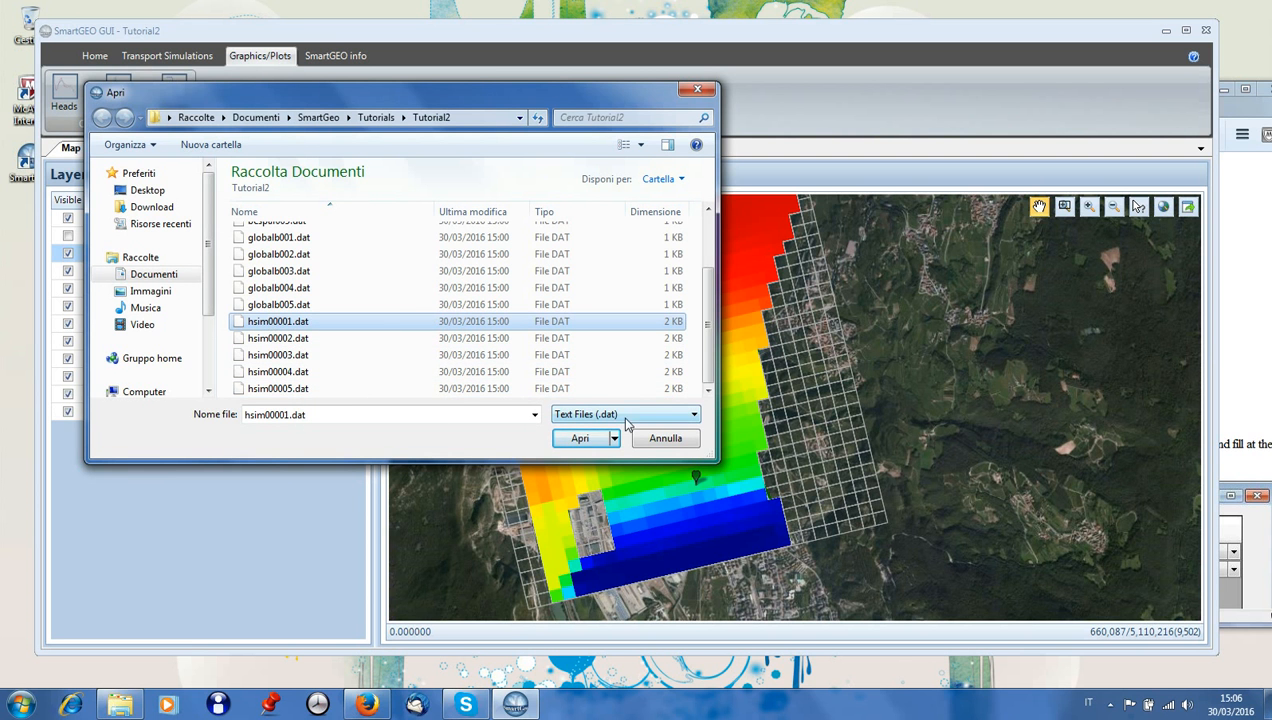
click(597, 438)
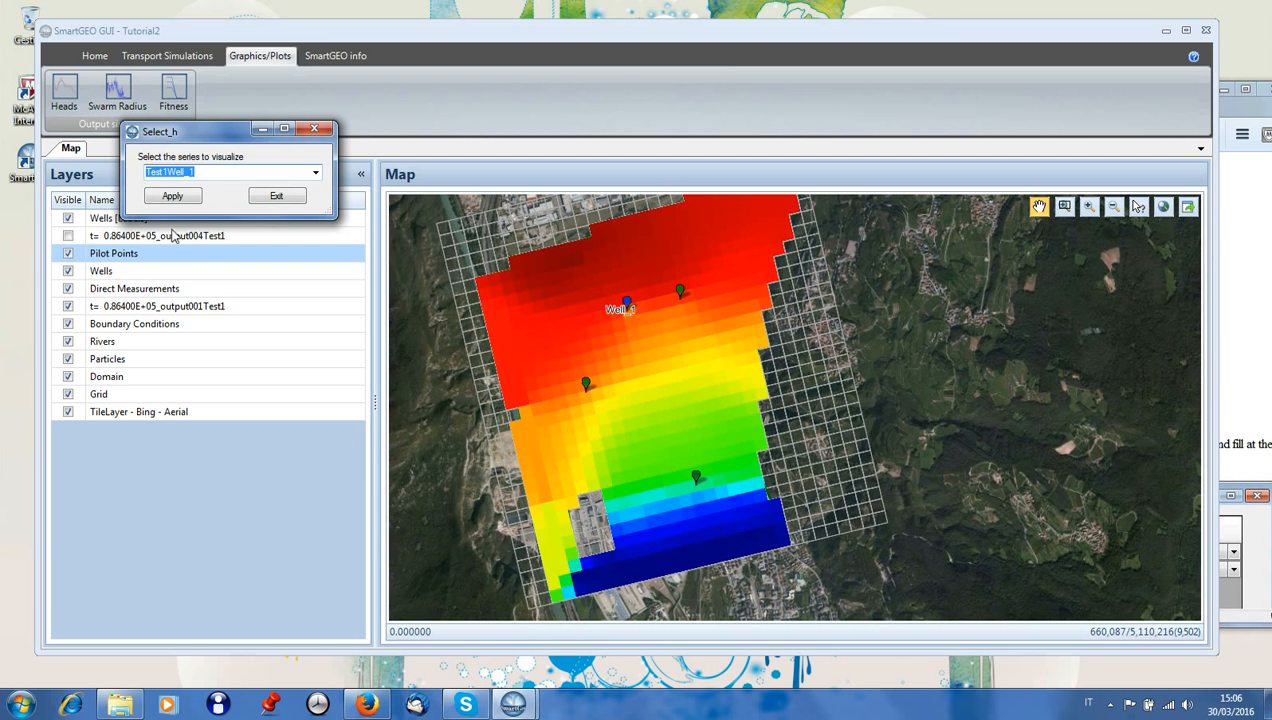
Plot the simulated and measured heads of the Test1Well_1 series and enlarge the graph window.
click(314, 173)
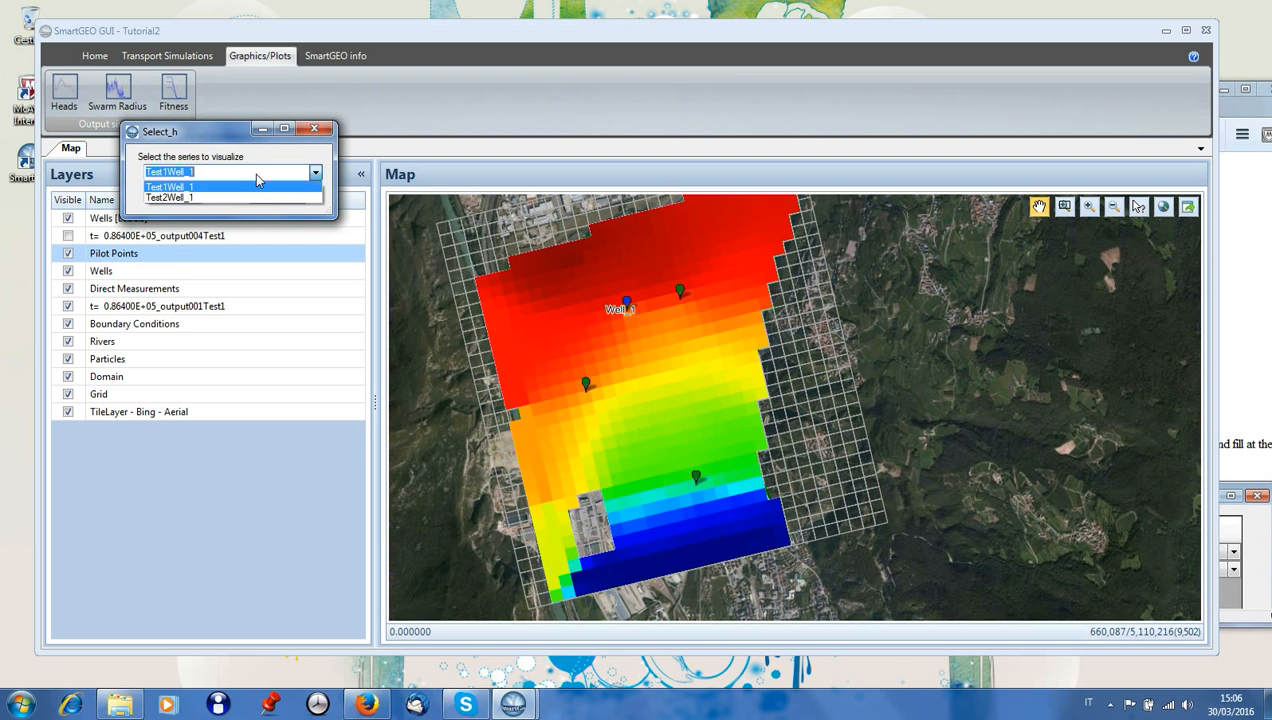
click(160, 187)
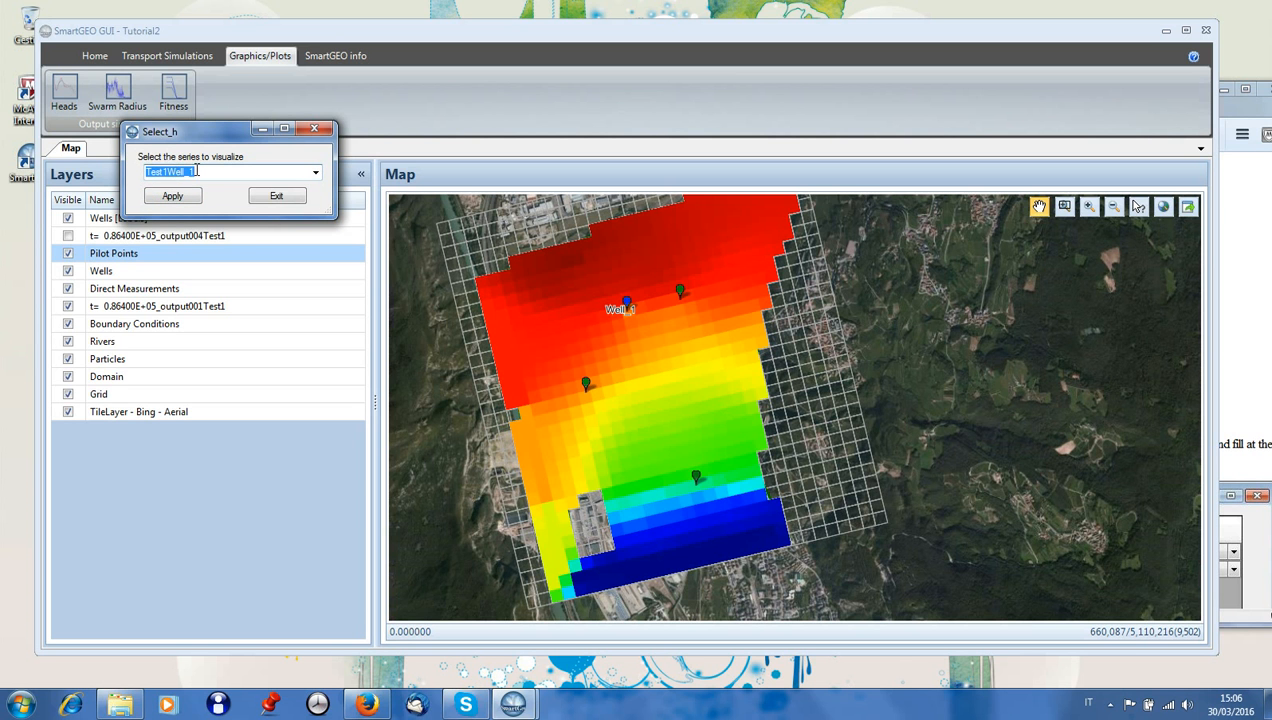
click(180, 197)
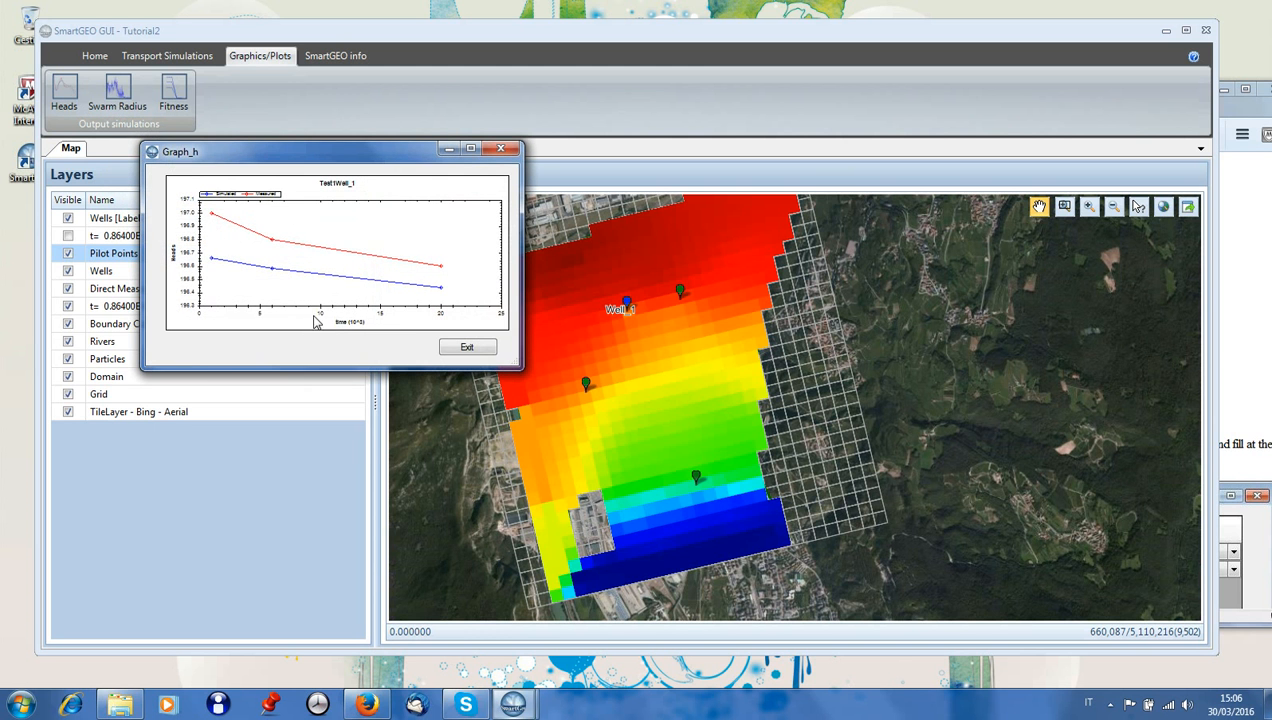
drag(517, 361, 1062, 555)
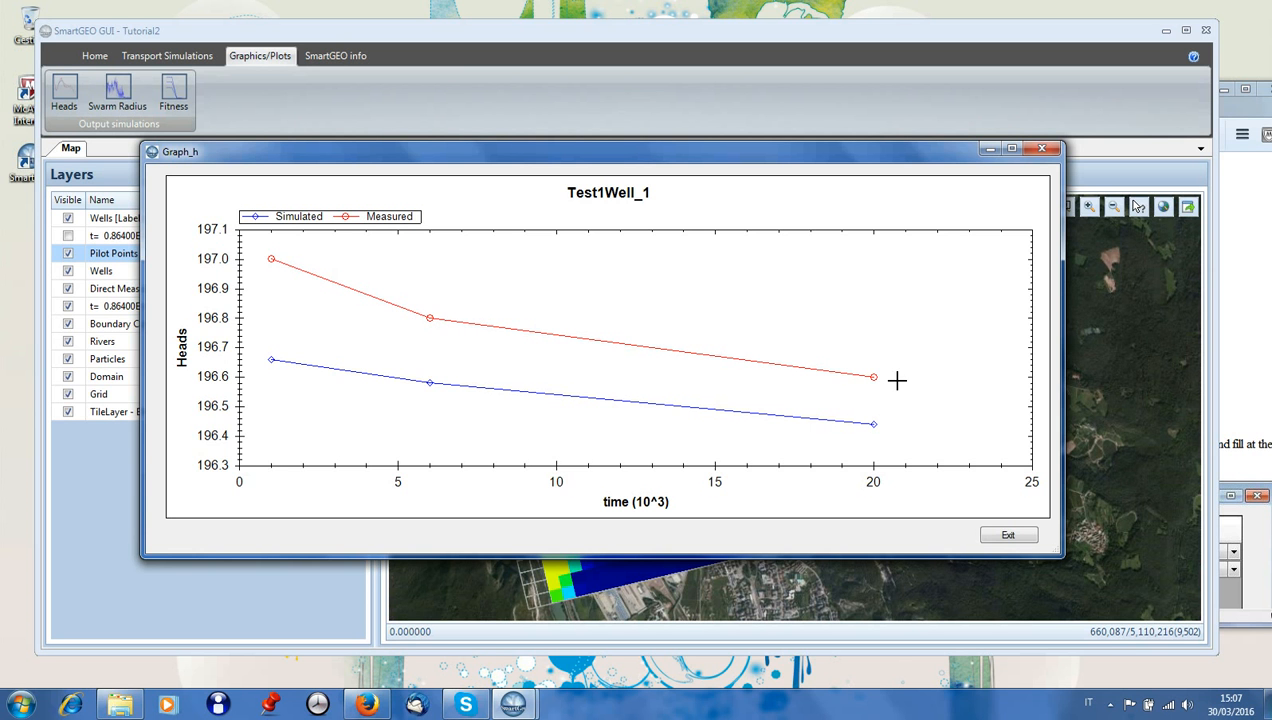
drag(518, 159, 454, 144)
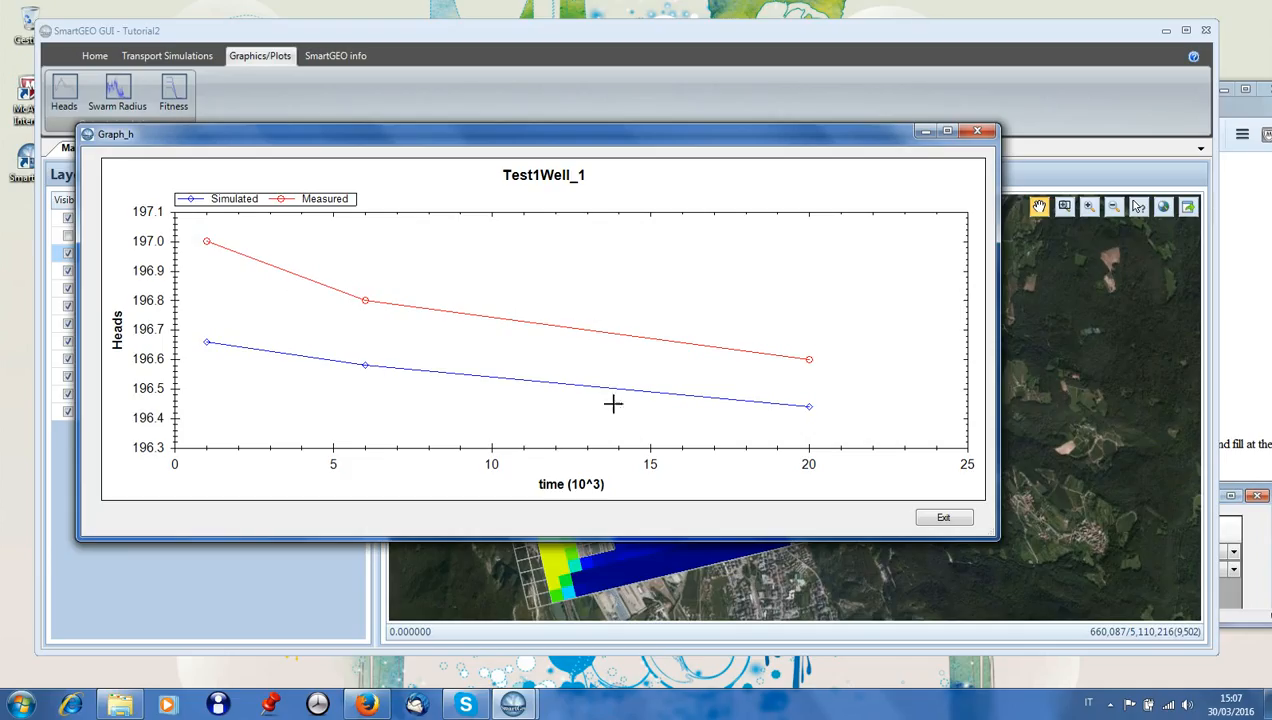
Turn on point values in the heads graph, inspect the second measured point, and close the graph.
right_click(599, 293)
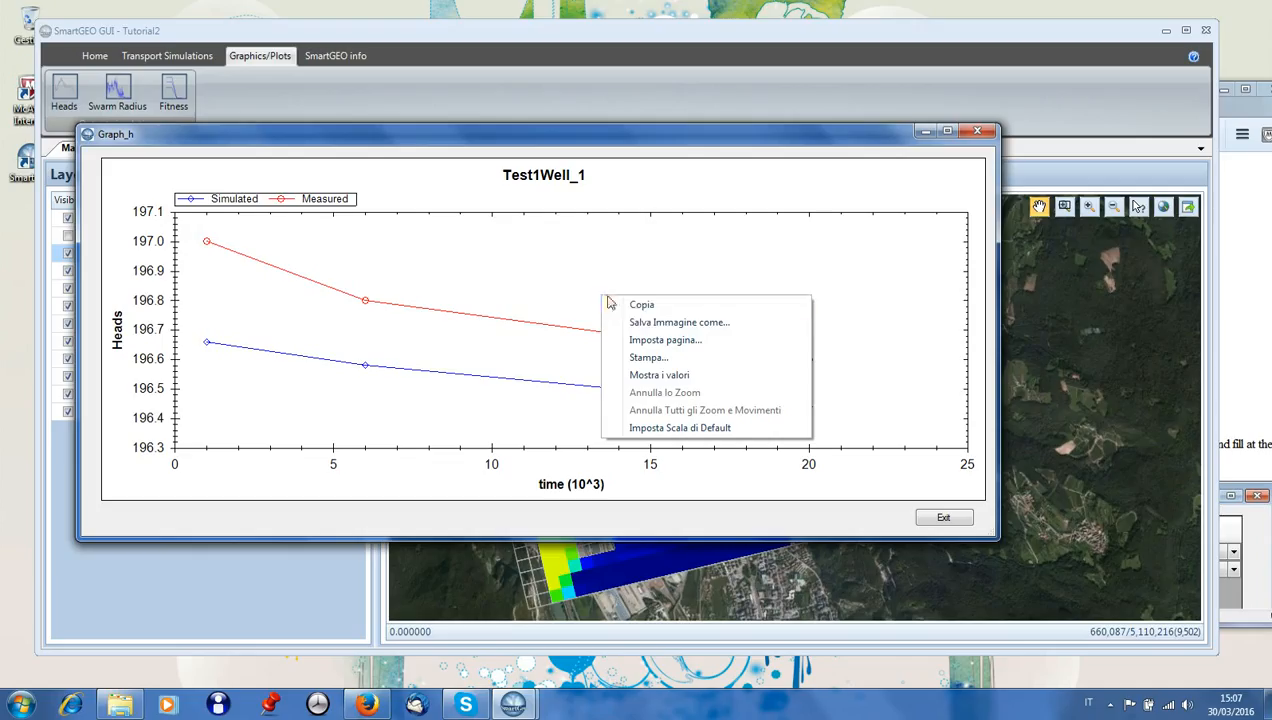
click(681, 378)
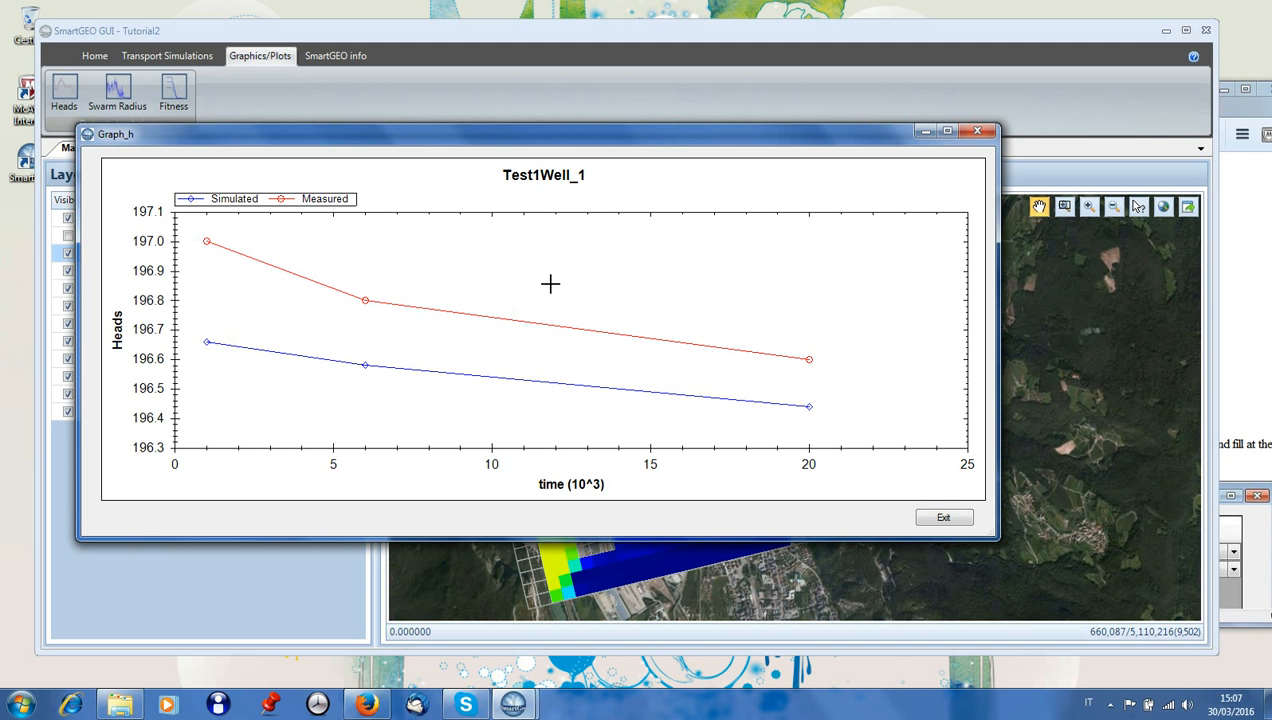
mouse_move(362, 297)
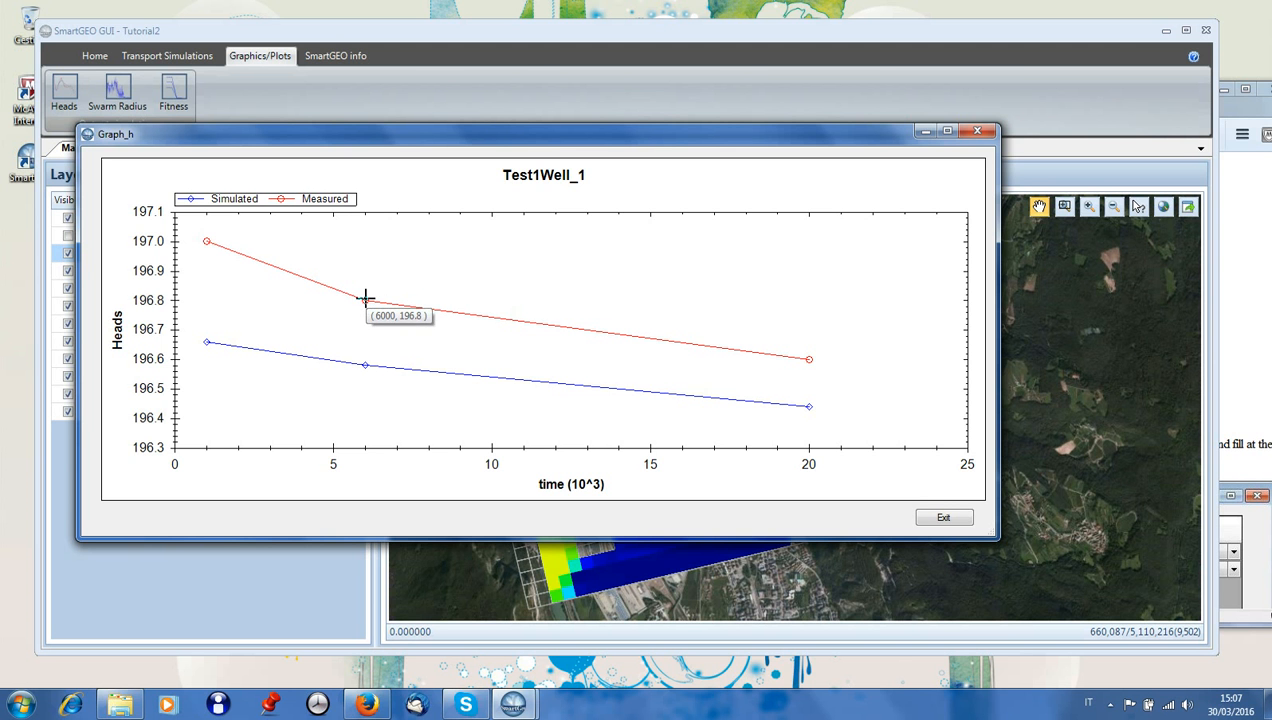
click(940, 515)
drag(195, 42, 183, 36)
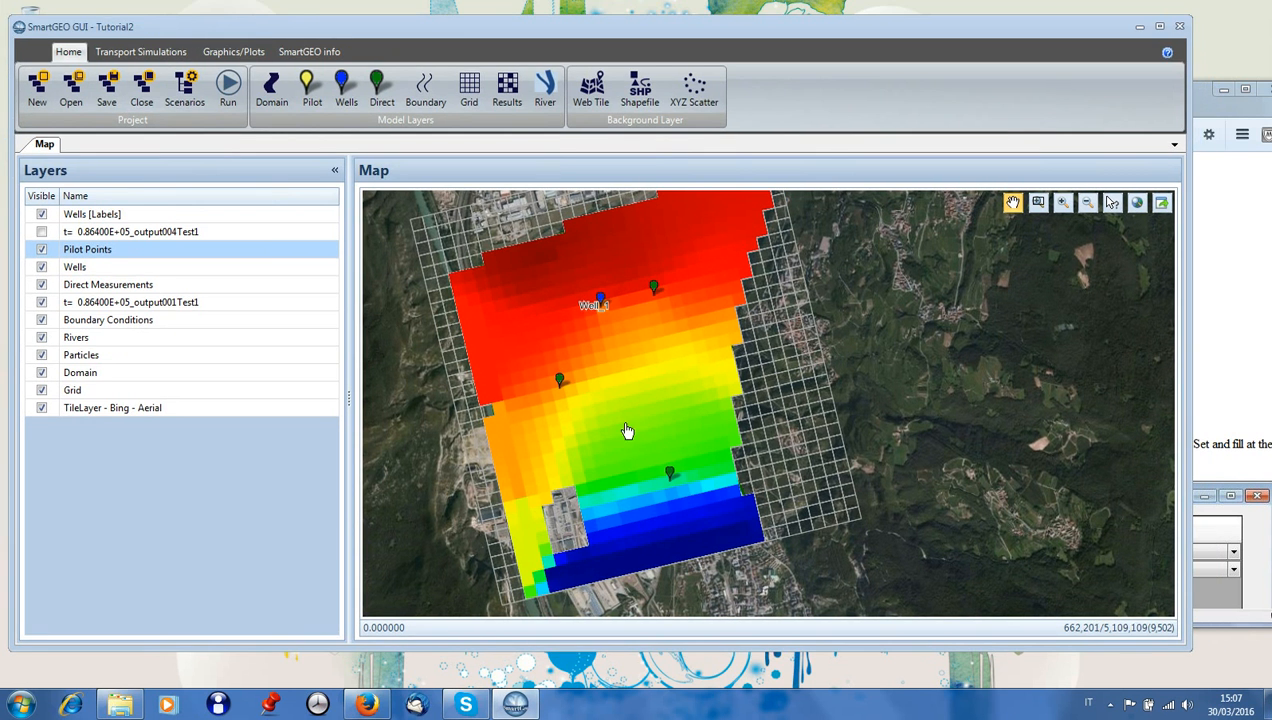